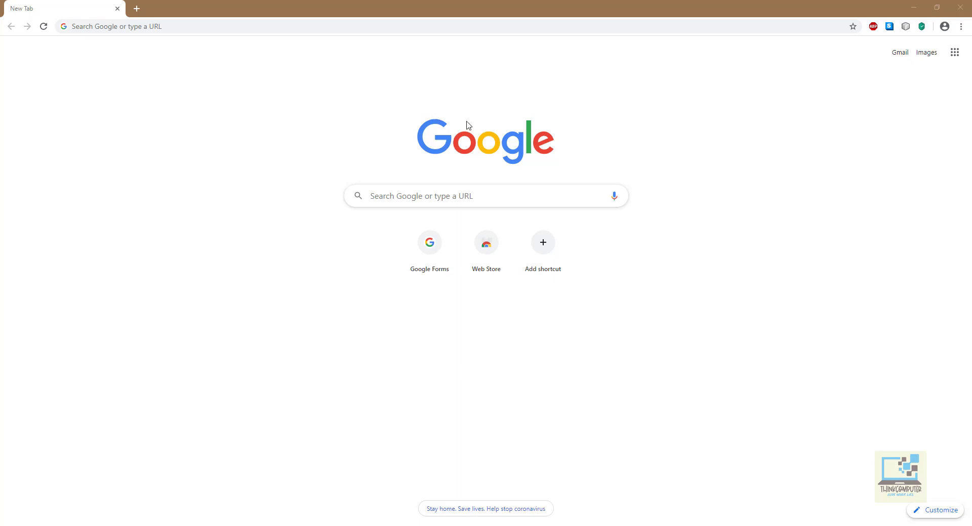
Go to forms.google.com
left_click(263, 28)
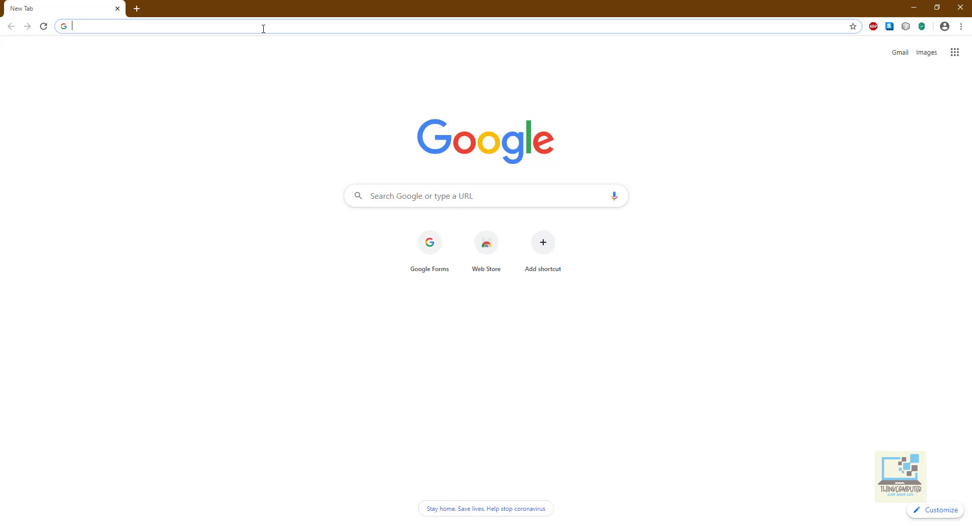
type("form.")
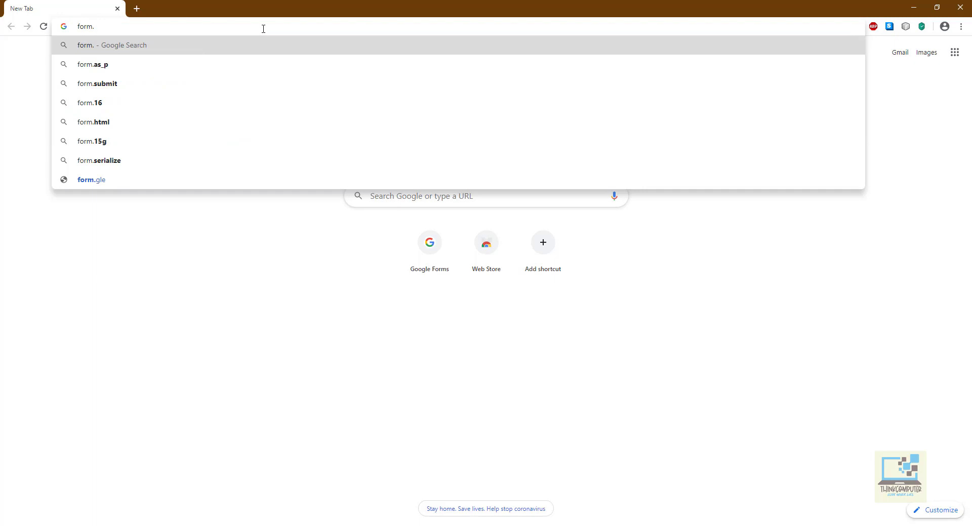
key("BackSpace")
type("s")
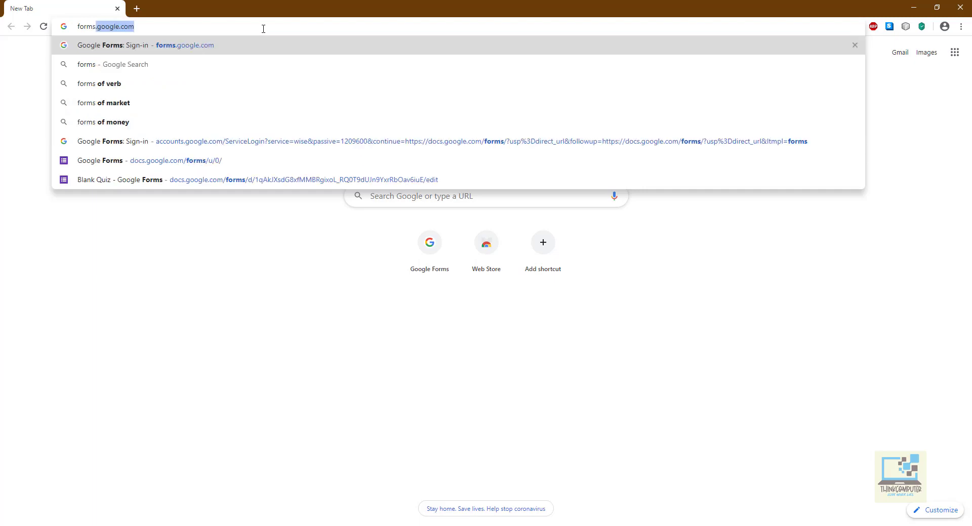
key("Right")
key("Return")
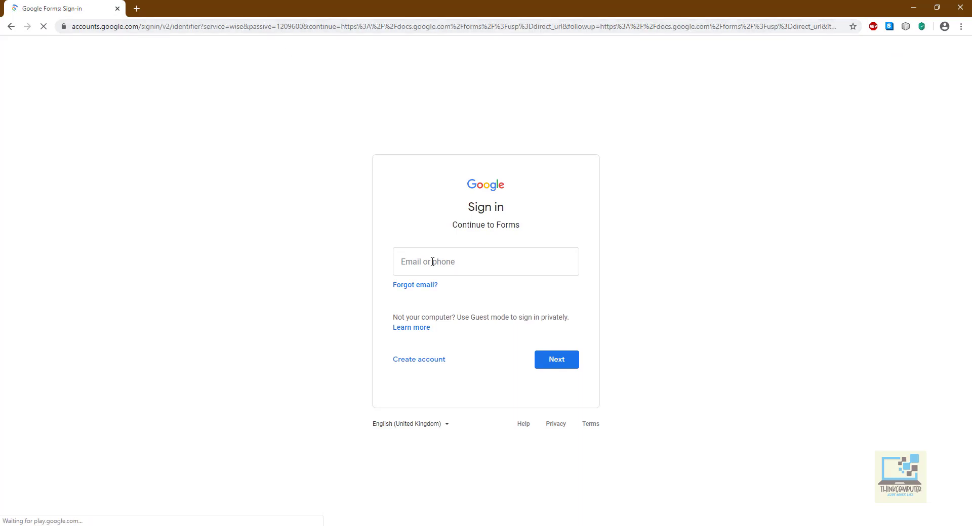
Sign in to the Google account with the account's e-mail address and password
left_click(432, 261)
left_click(444, 308)
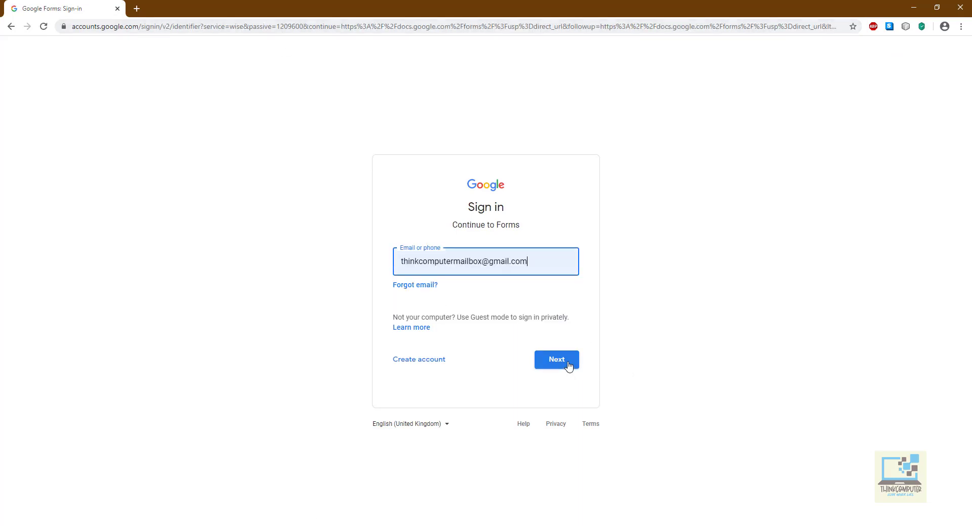
left_click(557, 359)
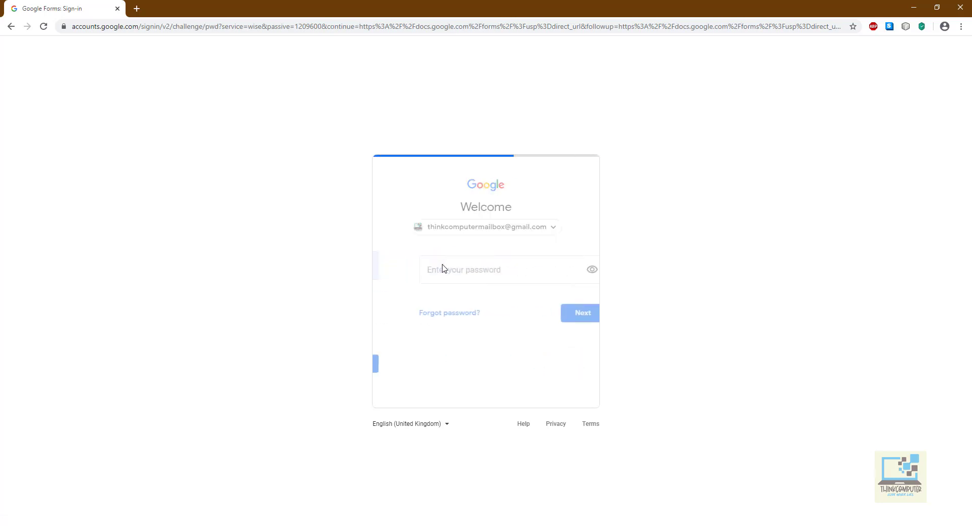
type("••")
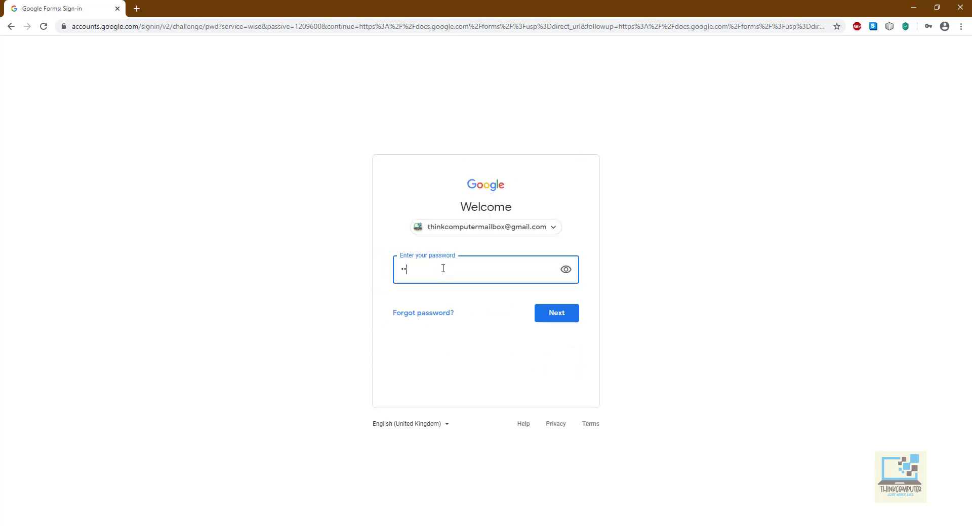
type("••••••••••")
left_click(557, 314)
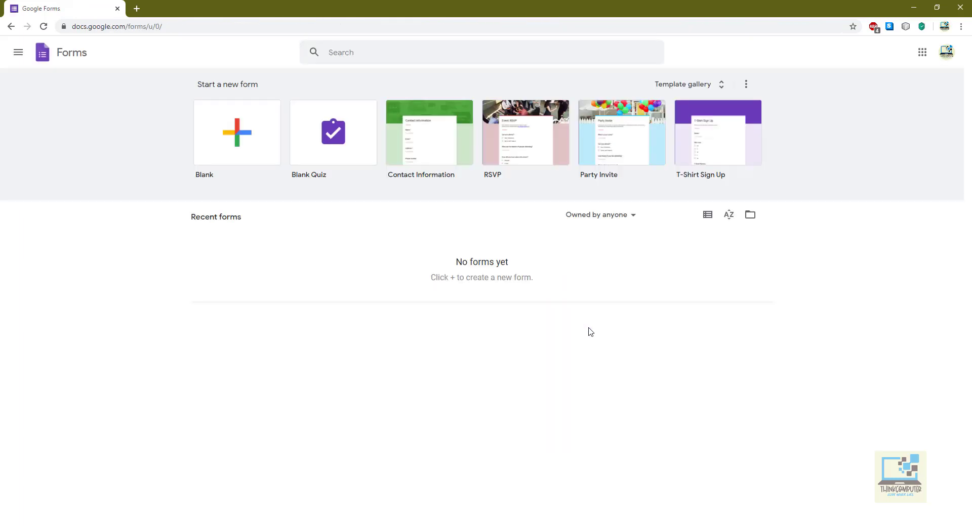
Examine the main navigation menu and browse the personal, work and education form templates in the template gallery
left_click(18, 53)
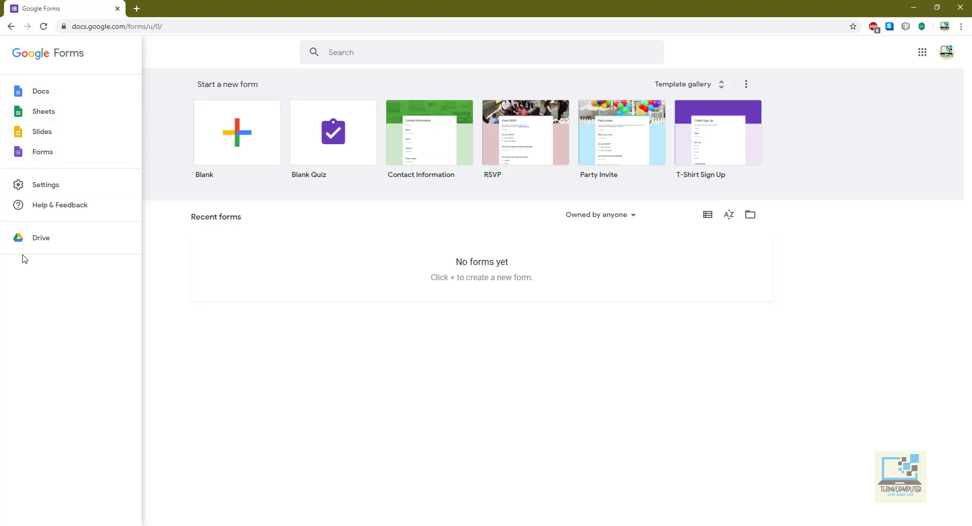
left_click(249, 369)
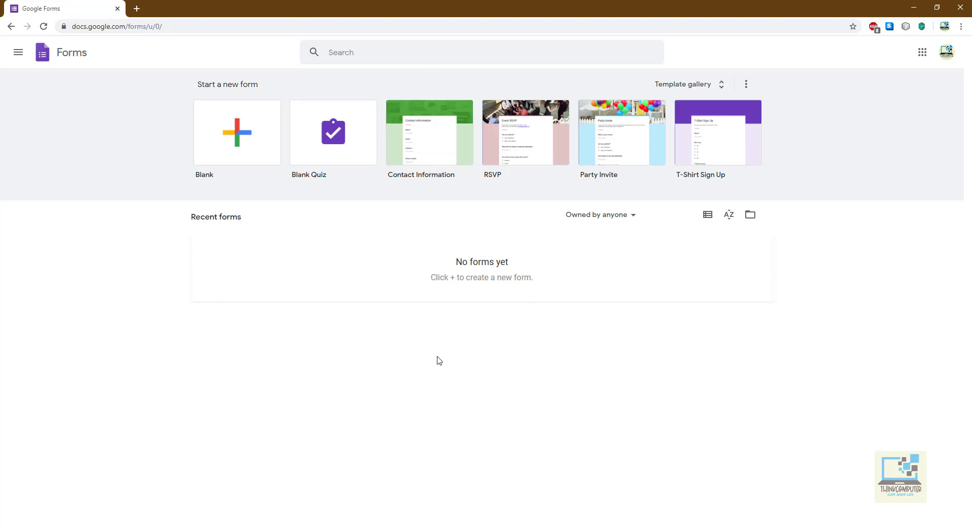
left_click(703, 91)
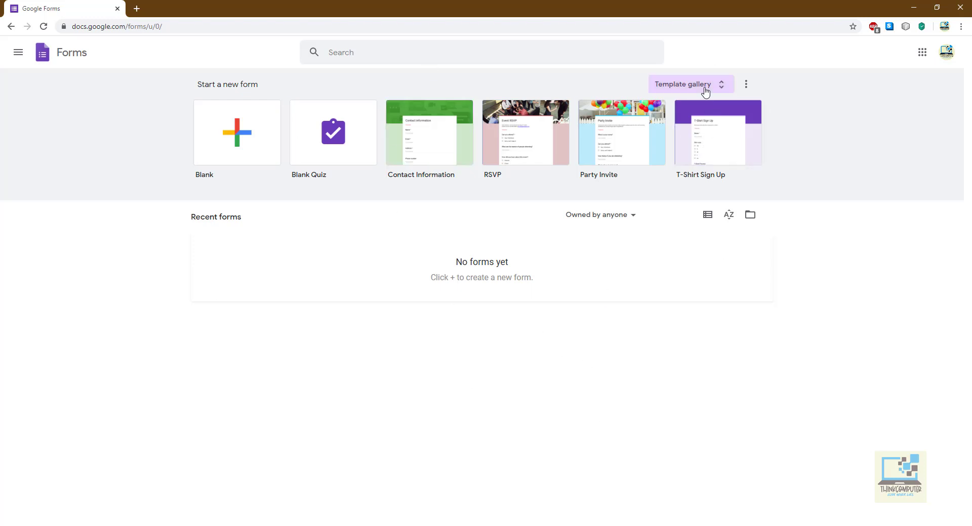
scroll(666, 433, "down", 2)
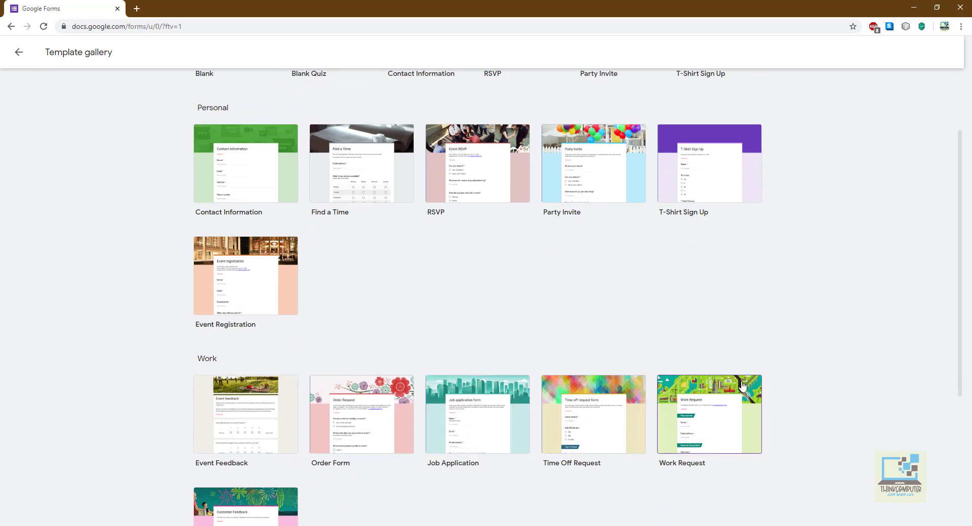
scroll(757, 396, "up", 2)
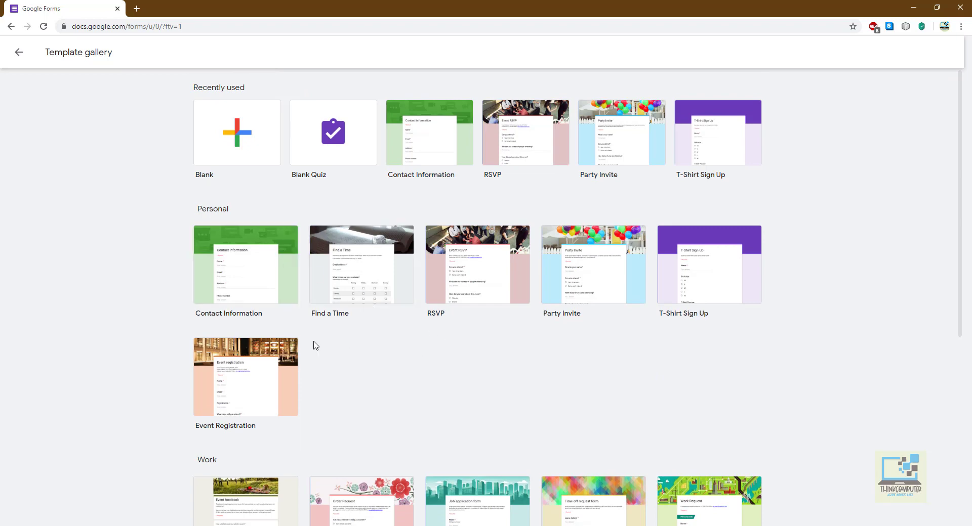
scroll(480, 358, "down", 3)
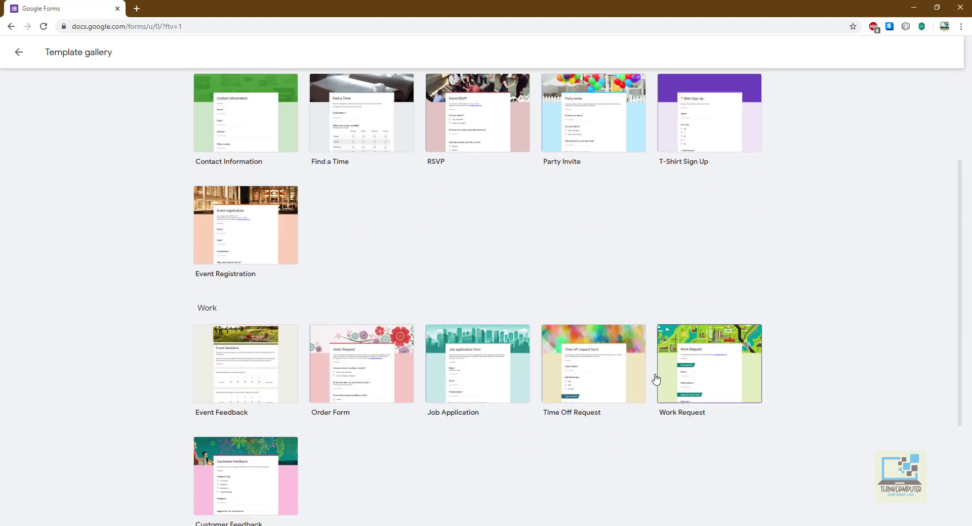
scroll(554, 381, "up", 3)
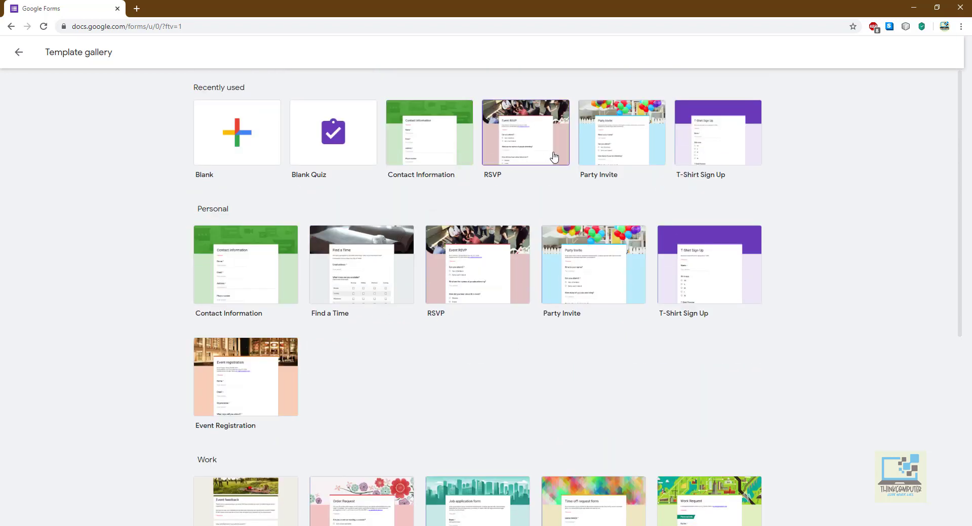
scroll(292, 341, "down", 1)
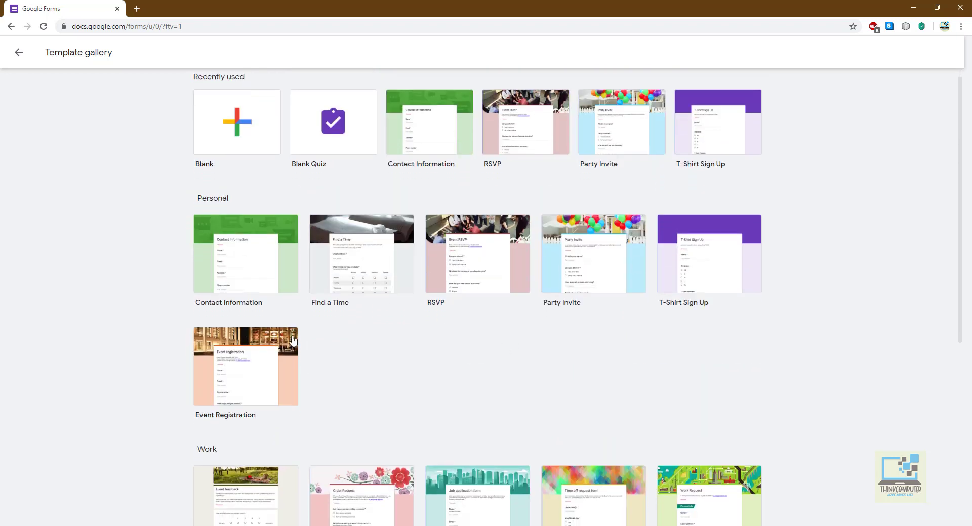
scroll(293, 340, "down", 2)
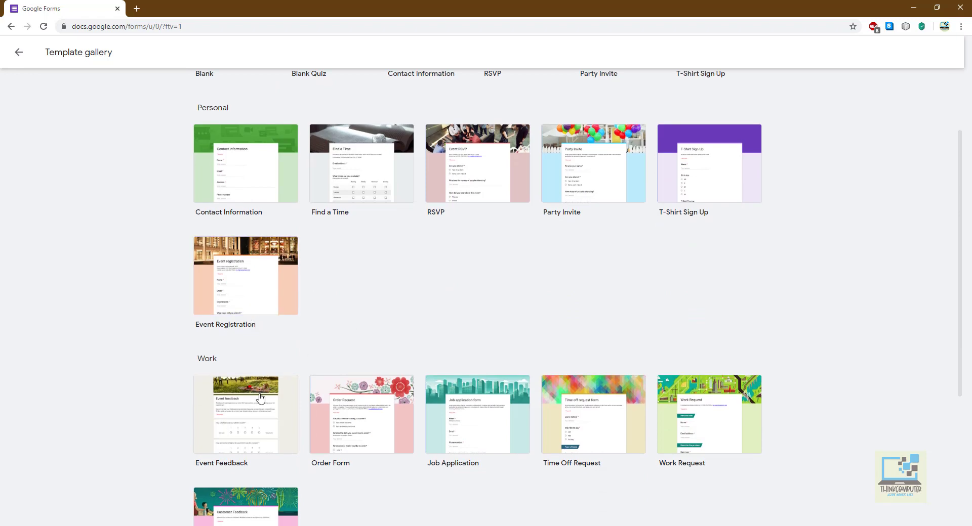
scroll(233, 441, "down", 2)
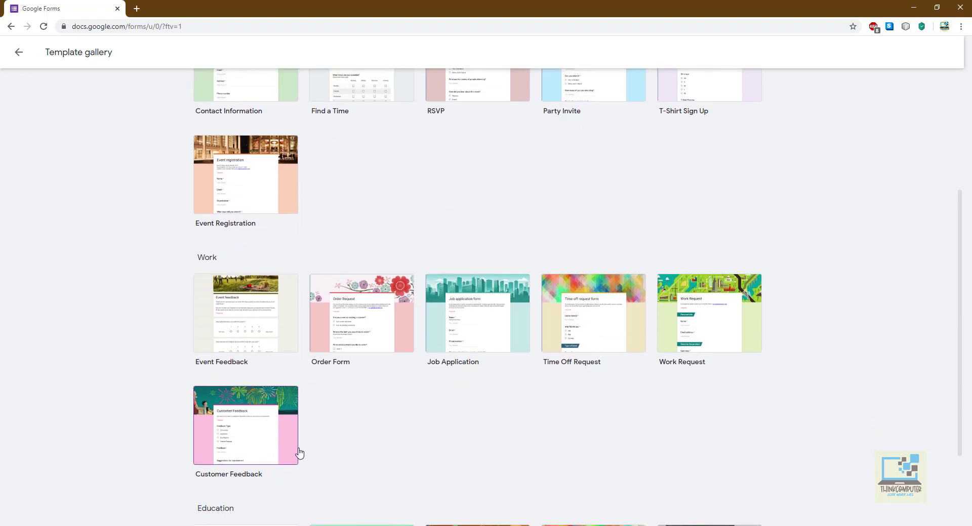
scroll(299, 454, "down", 2)
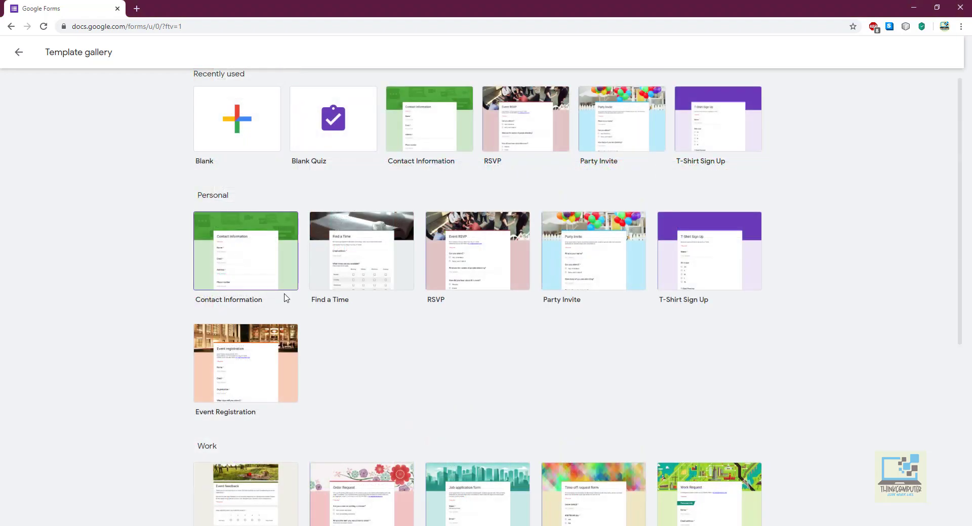
scroll(283, 314, "down", 4)
scroll(276, 328, "down", 2)
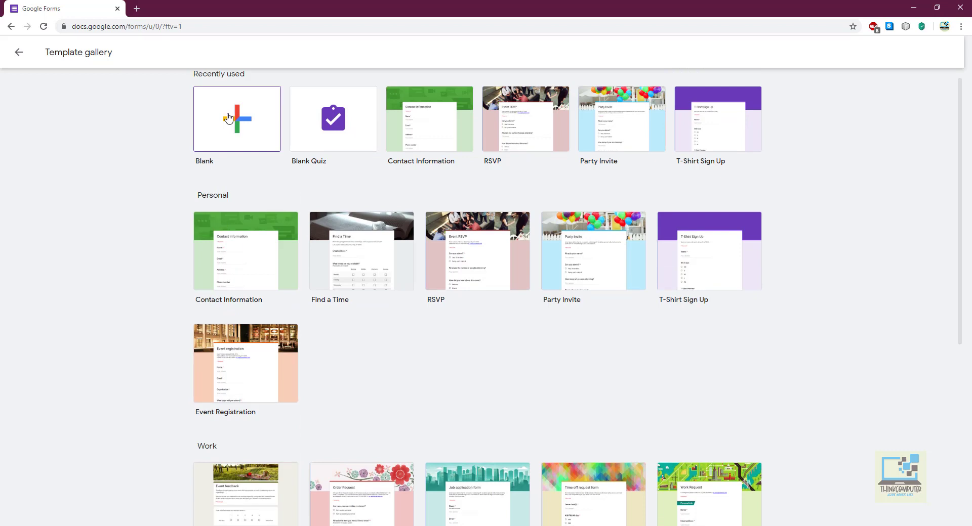
scroll(390, 232, "down", 1)
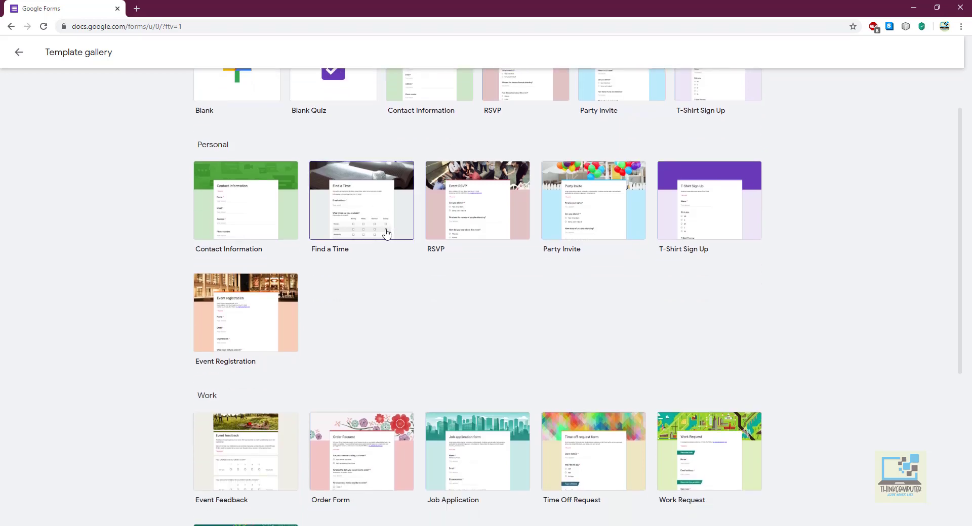
scroll(369, 238, "down", 5)
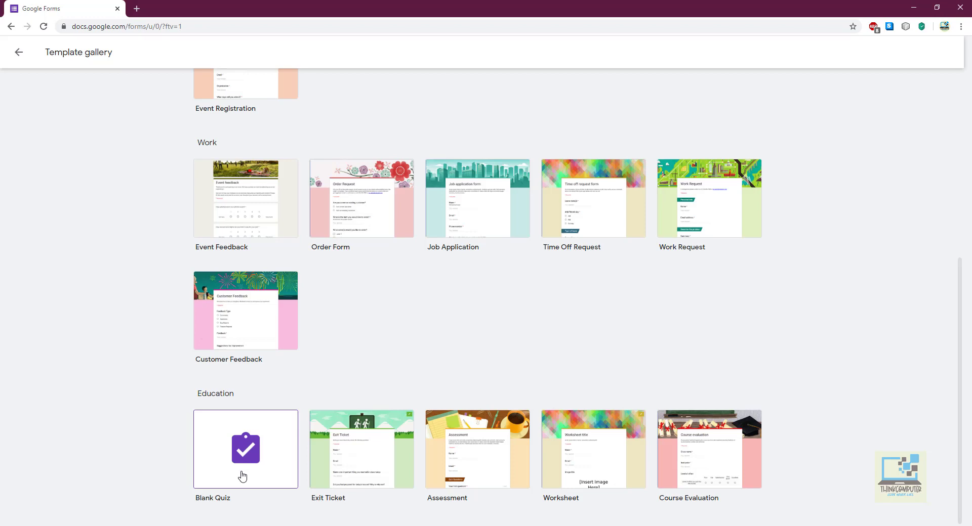
scroll(380, 430, "up", 6)
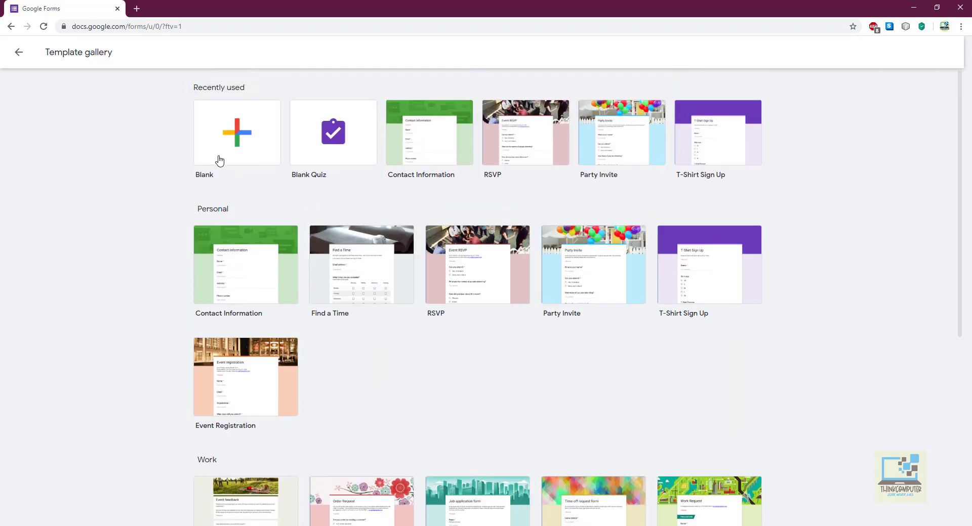
Create a blank form titled "Feedback Form" with the description "Please provide your feedback"
left_click(226, 142)
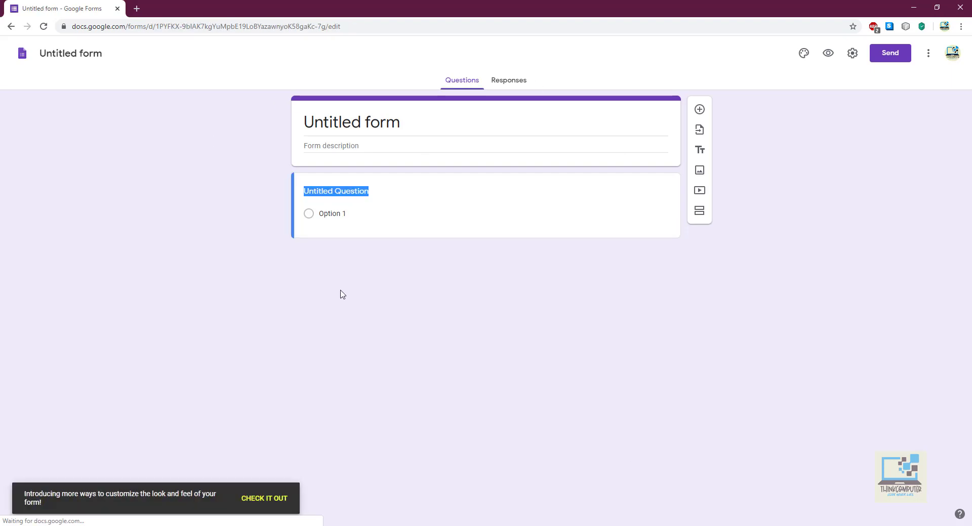
left_click(429, 123)
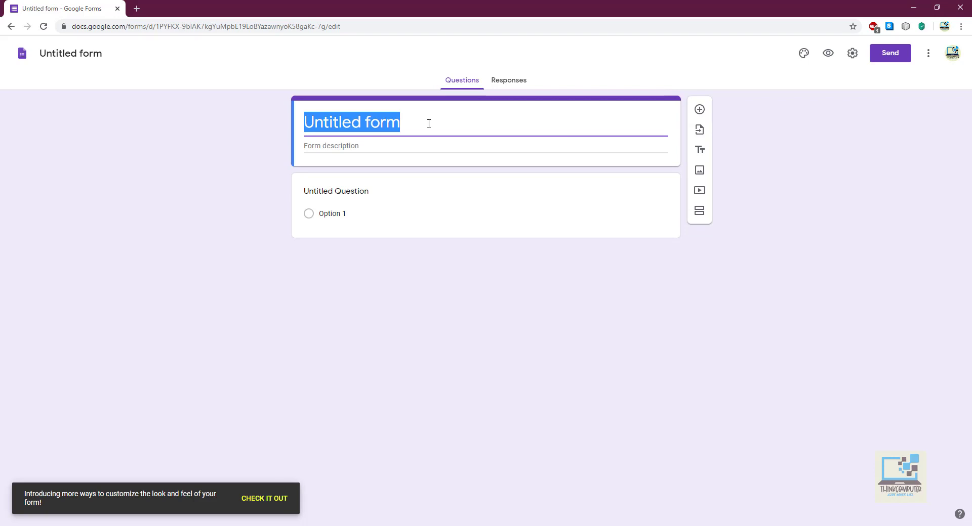
type("Feeb")
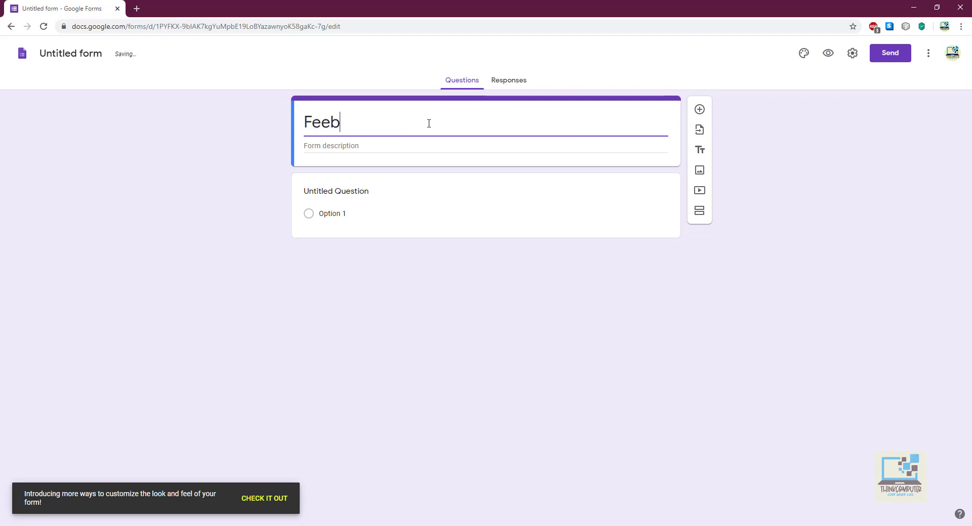
key("BackSpace")
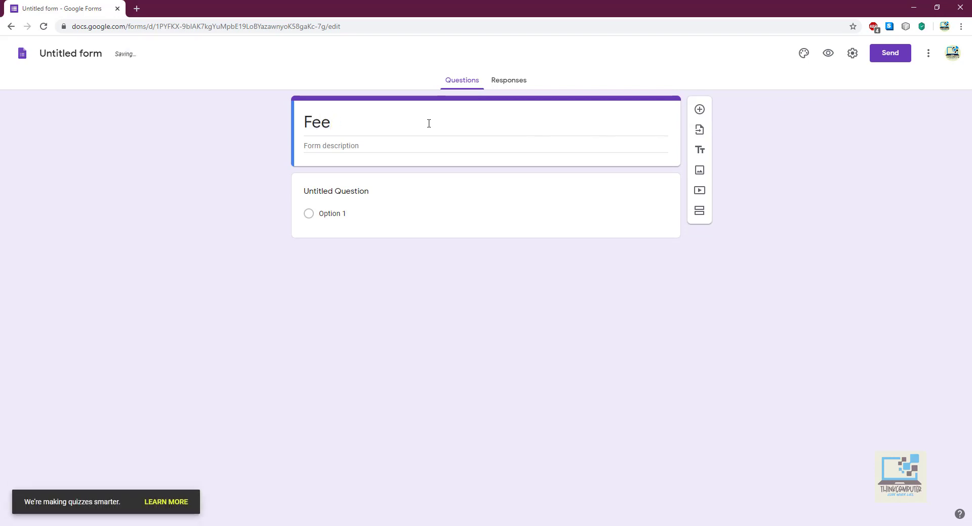
left_click(428, 124)
left_click(429, 124)
type("d")
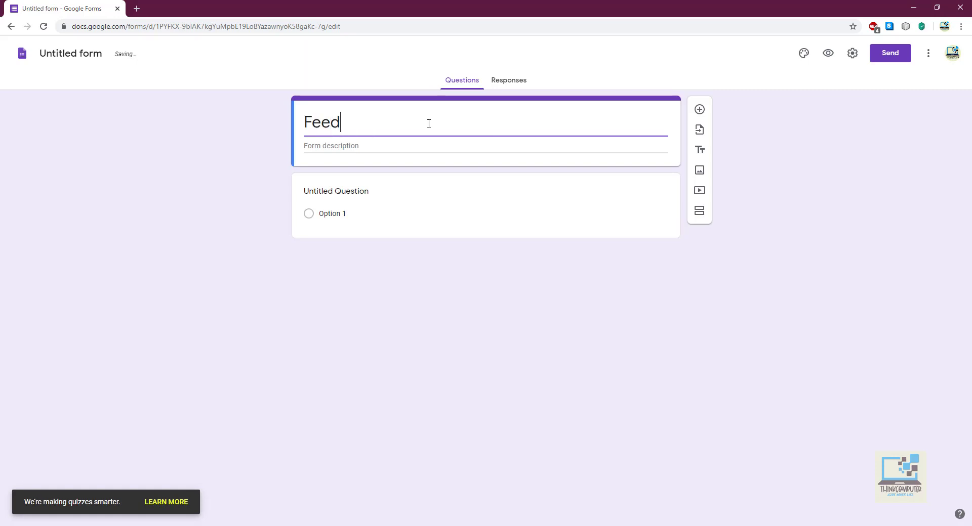
type("back F")
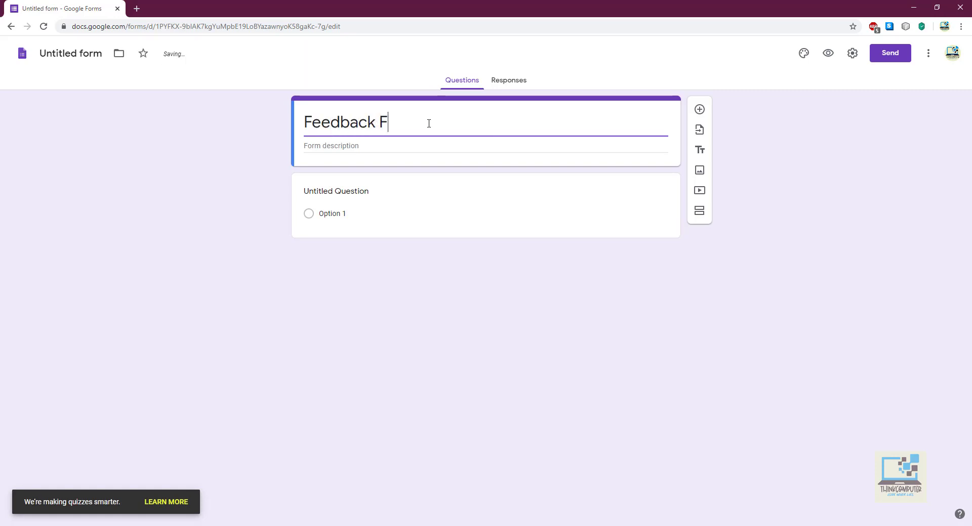
type("orm")
left_click(387, 145)
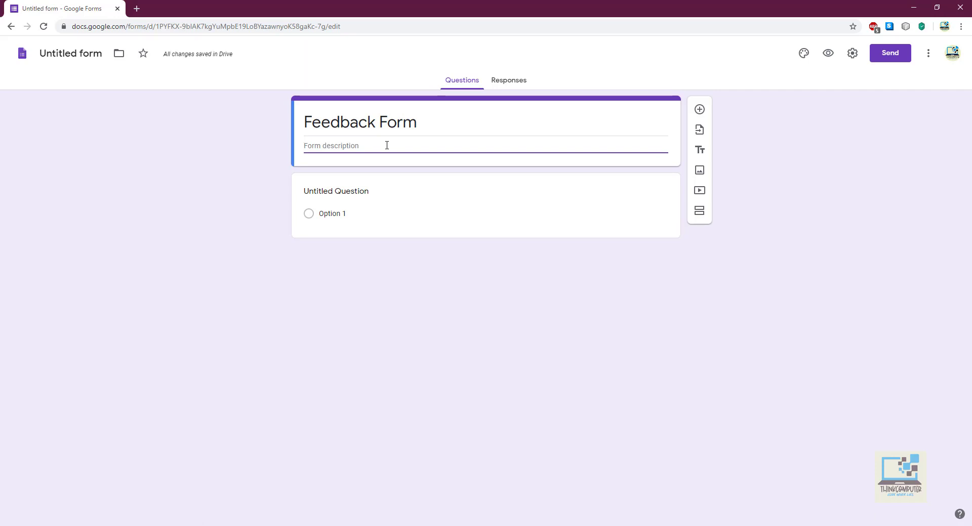
type("Please provide your feedback")
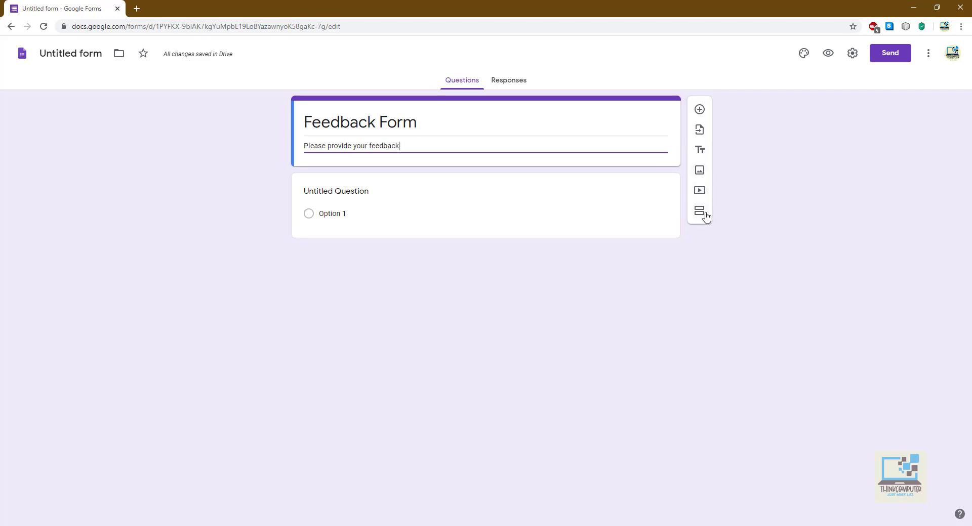
Title the first question "Rate your experience using Google Forms"
left_click(321, 189)
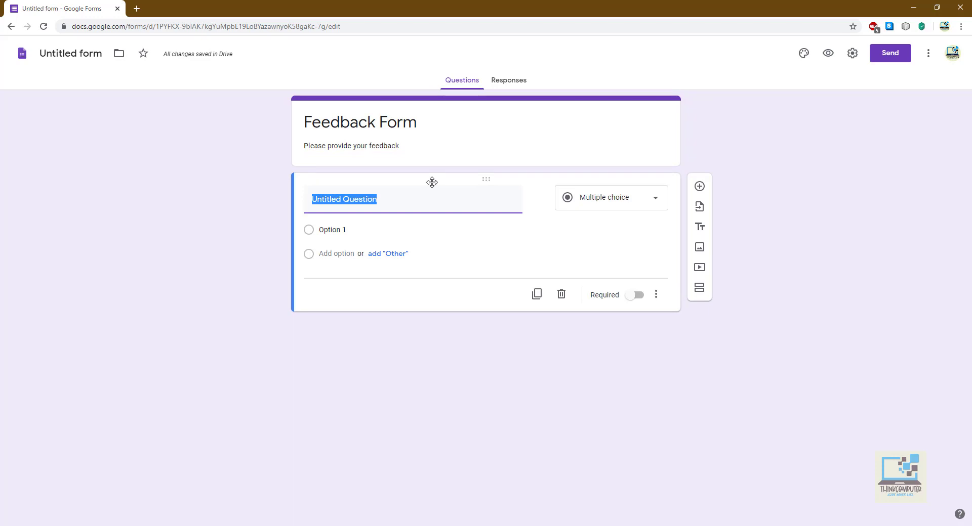
type("Rate ")
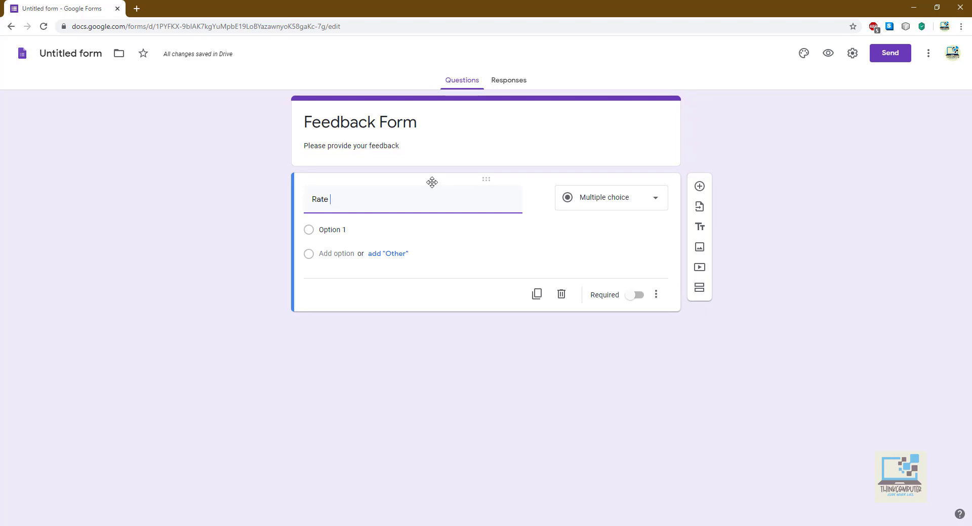
type("your")
type(" experience")
type(" us")
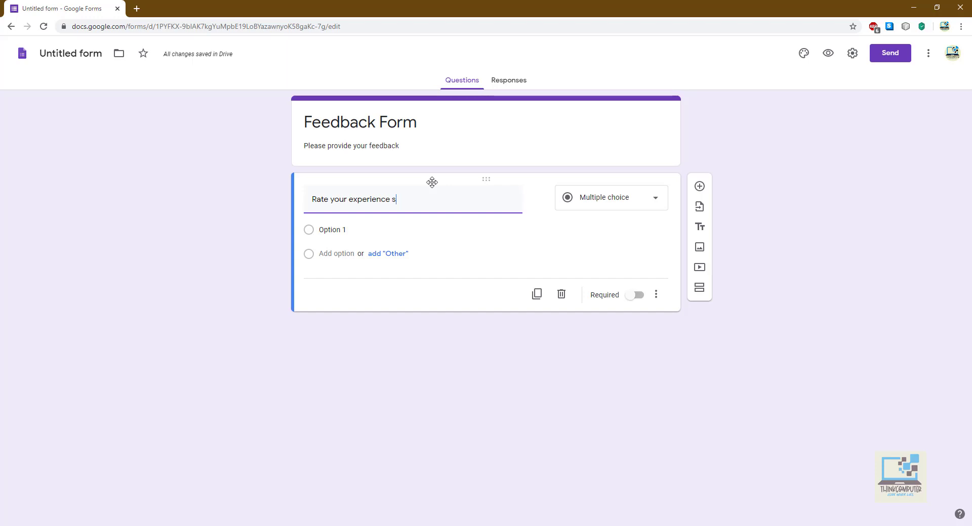
type("ing ")
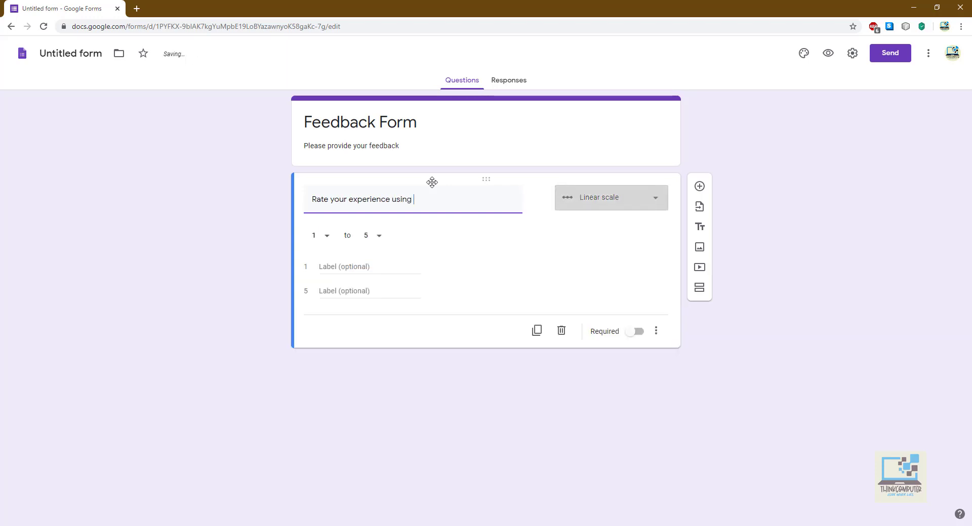
type("Google Forms")
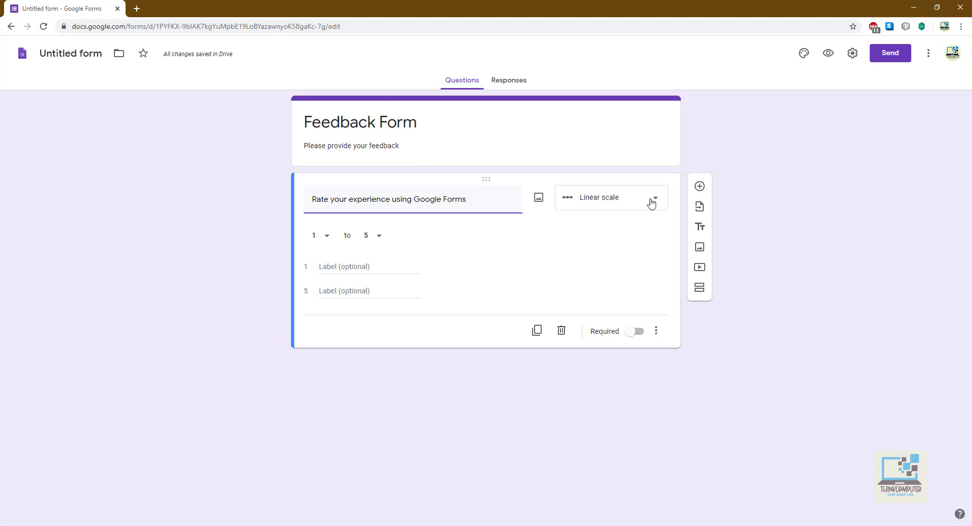
Keep the rating question as a Linear scale and set its range from 1 to 10
left_click(613, 202)
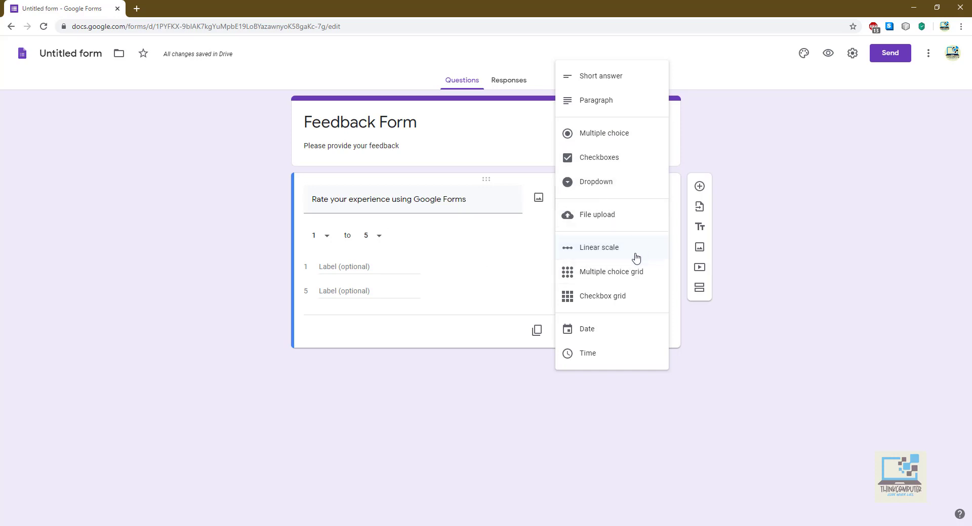
left_click(326, 245)
left_click(388, 243)
left_click(382, 239)
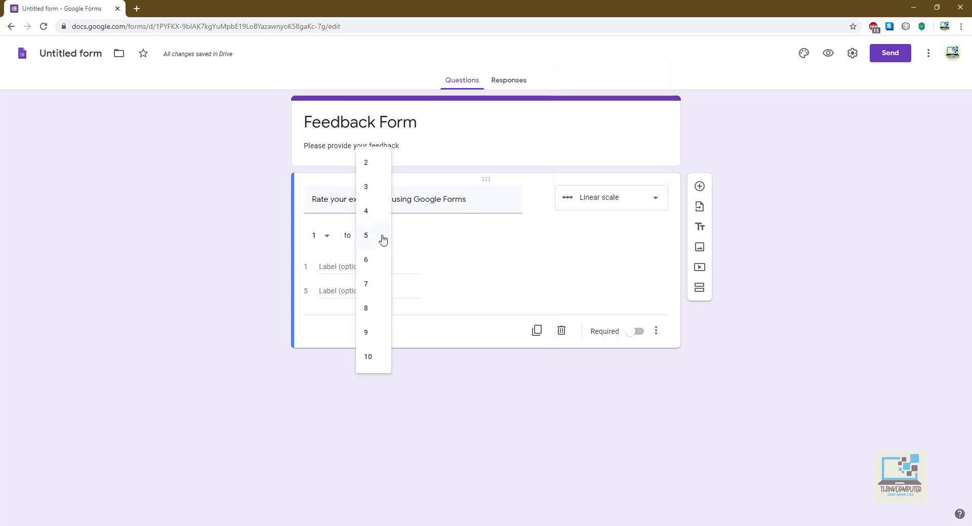
left_click(366, 359)
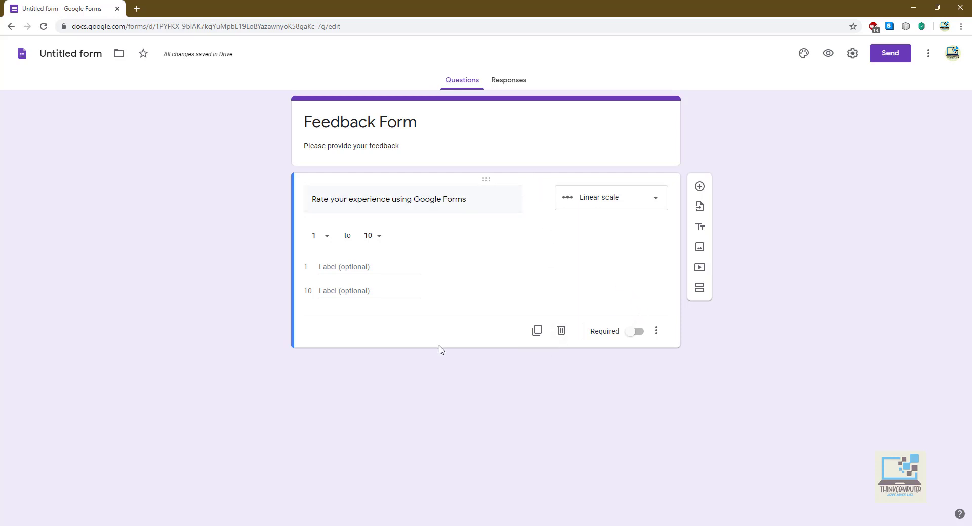
Duplicate the rating question and delete the copy, and switch its Required setting on and back off
left_click(537, 332)
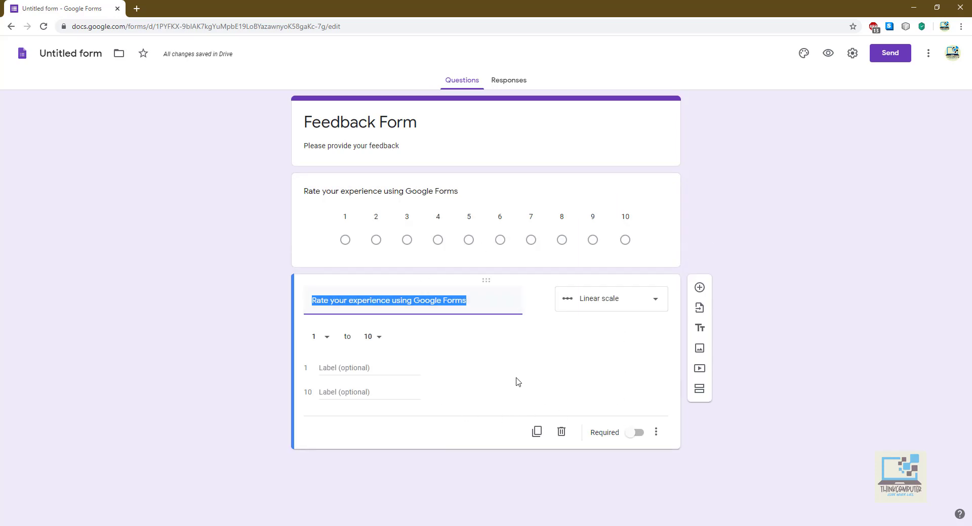
left_click(561, 433)
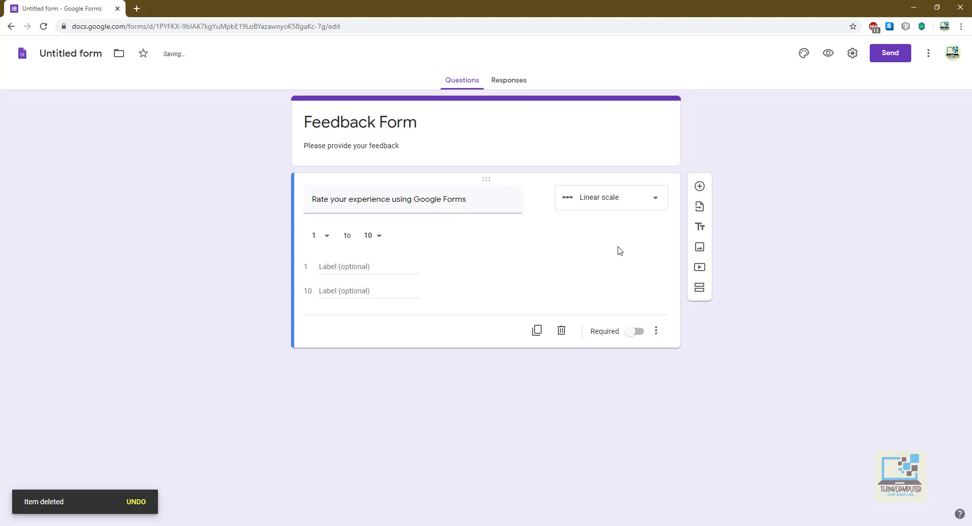
left_click(636, 336)
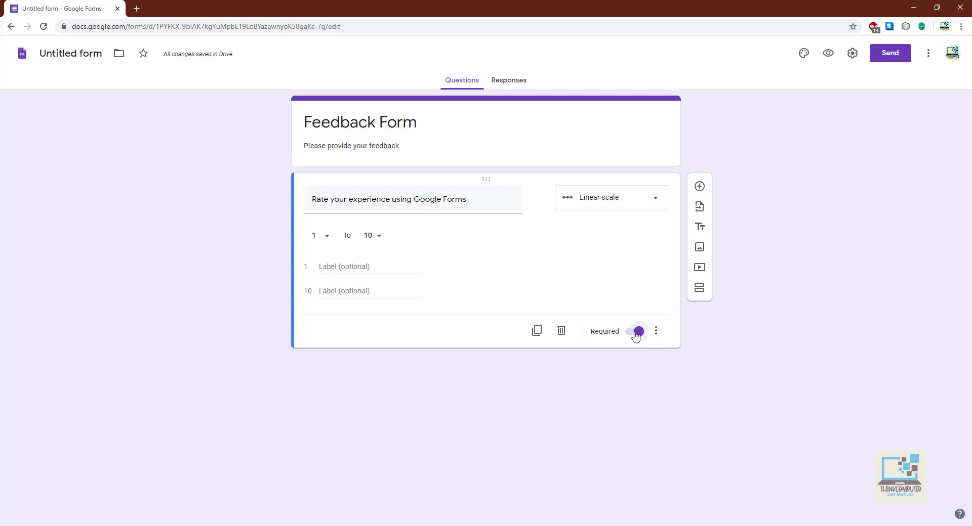
left_click(636, 333)
Add a Short answer question titled "What is the best thing you noticed in Google Forms?"
left_click(700, 186)
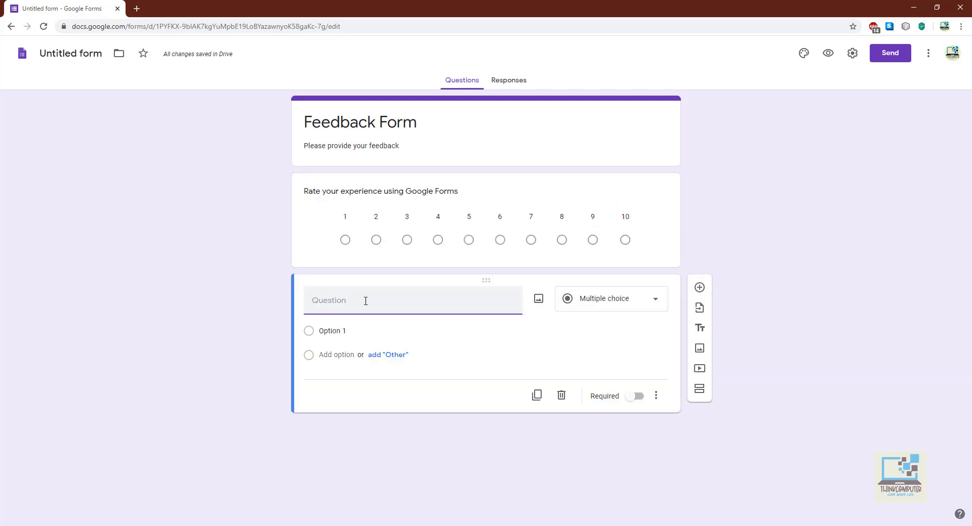
type("What is the best thing you noticed")
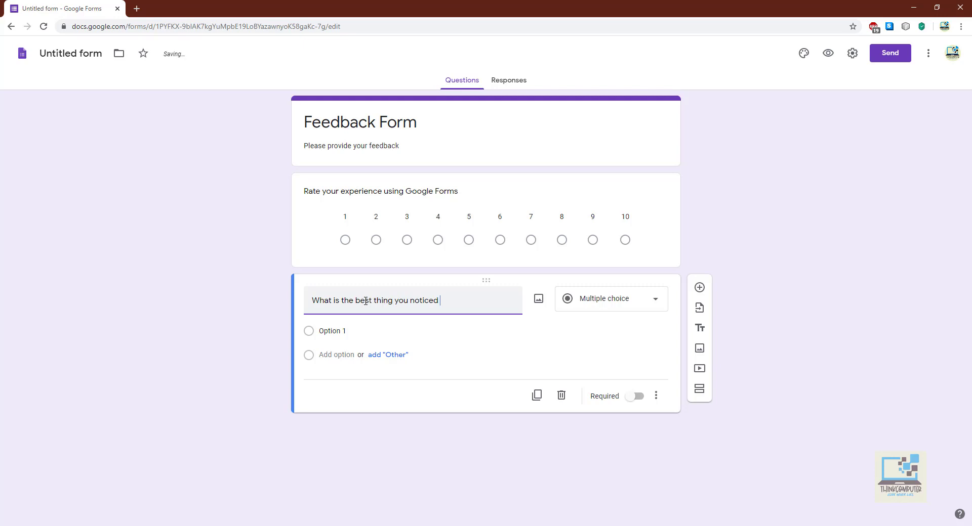
type(" in Google Forms?")
left_click(467, 363)
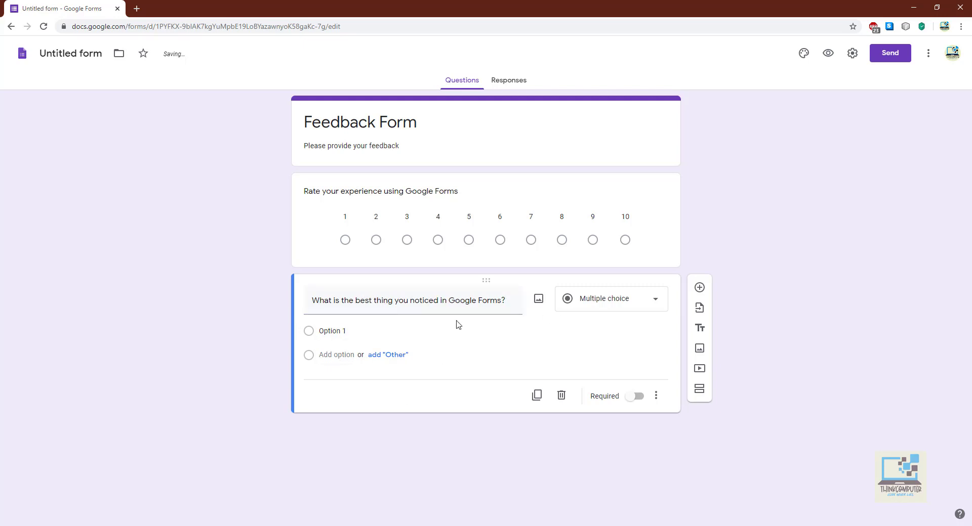
left_click(601, 300)
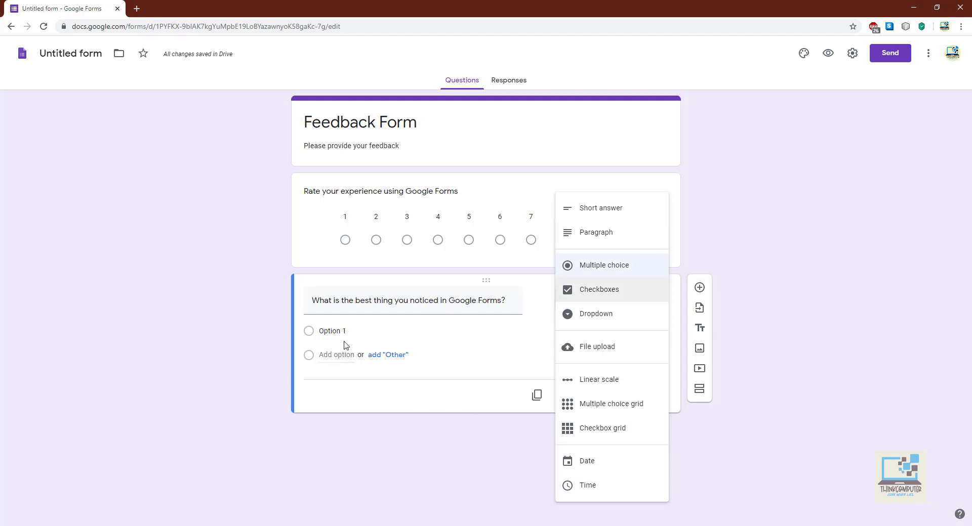
left_click(601, 208)
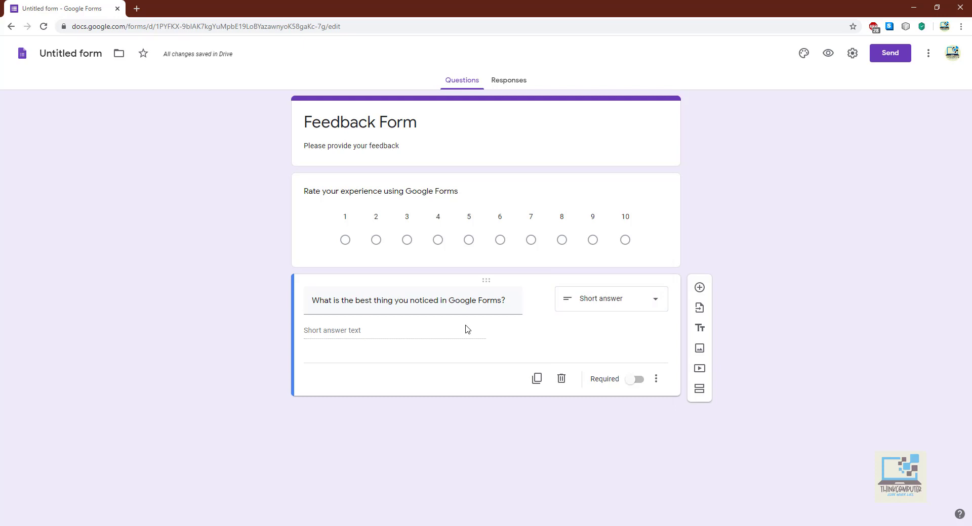
Make the rating question required and leave the short answer question optional
left_click(652, 199)
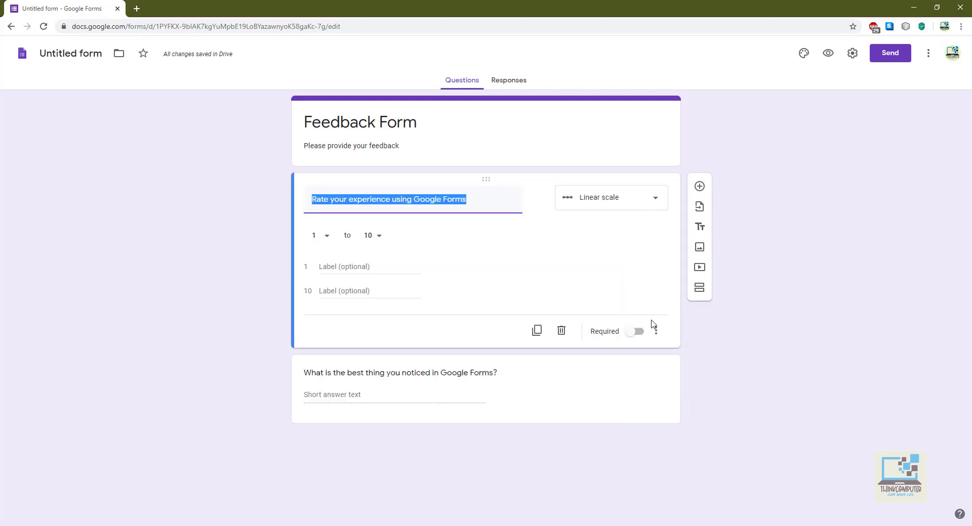
left_click(638, 333)
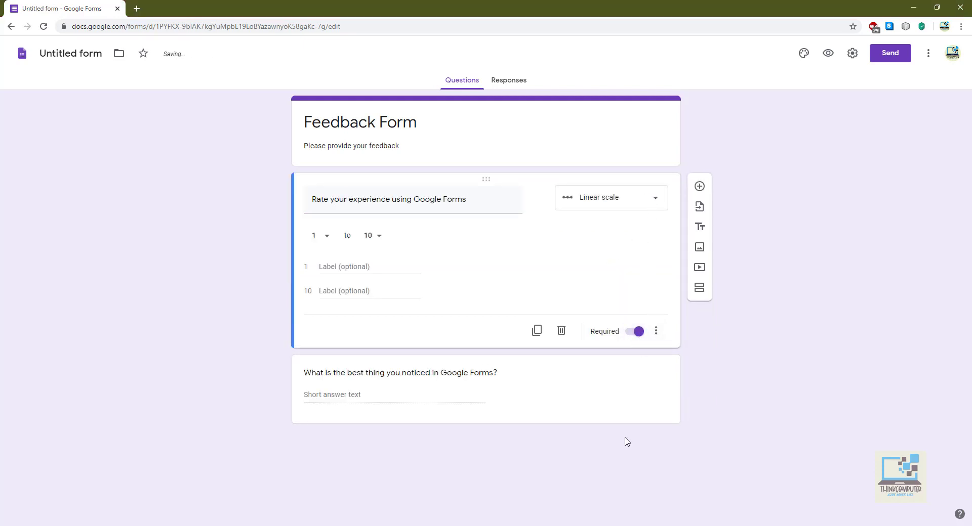
left_click(512, 396)
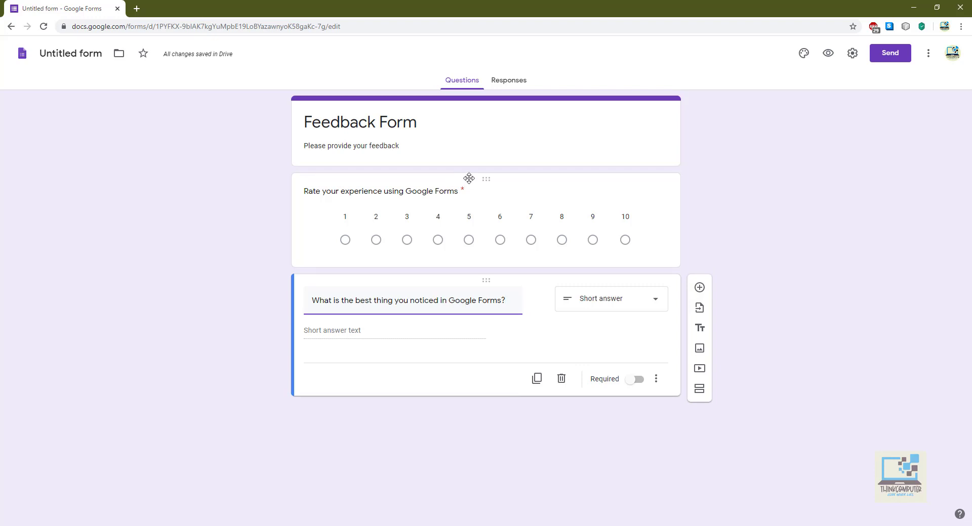
left_click(642, 231)
left_click(454, 364)
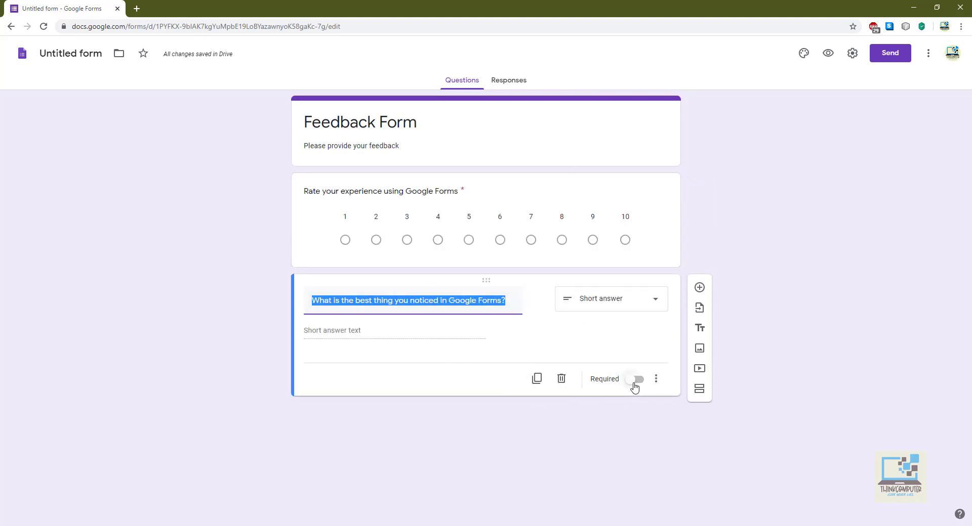
left_click(795, 215)
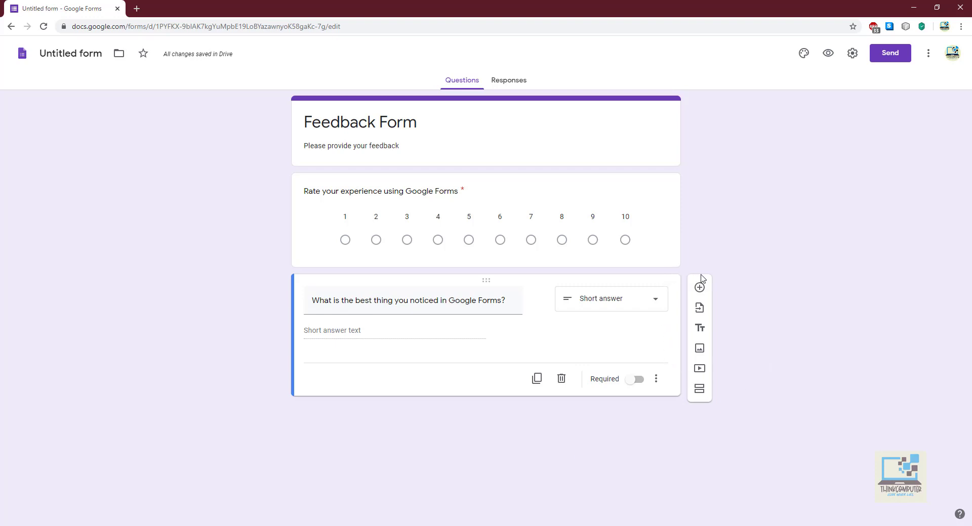
Add a new section after the short answer question and title it "Page 2"
left_click(699, 394)
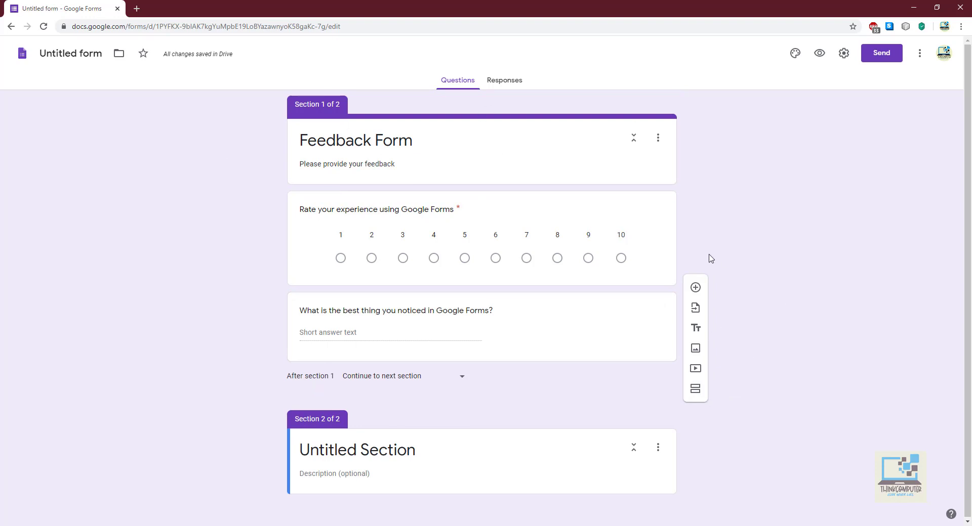
left_click(360, 455)
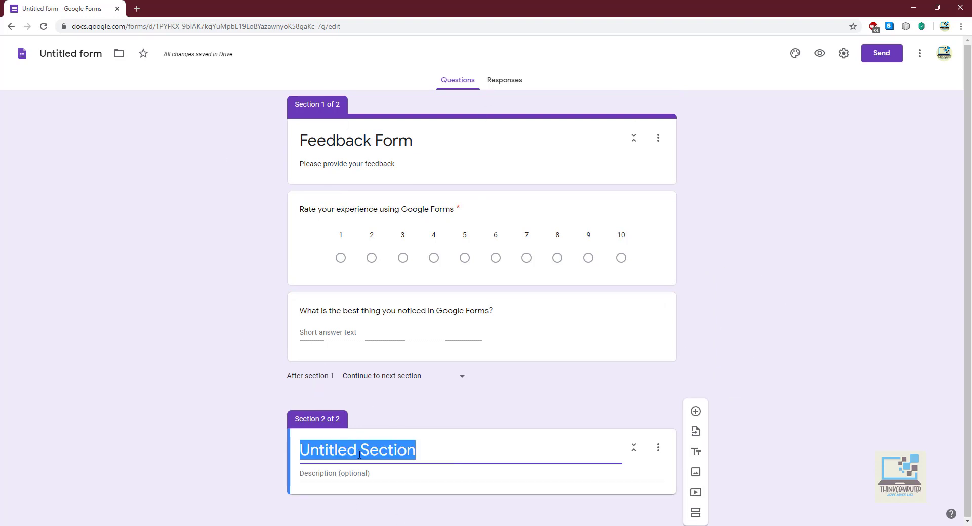
type("Page 2")
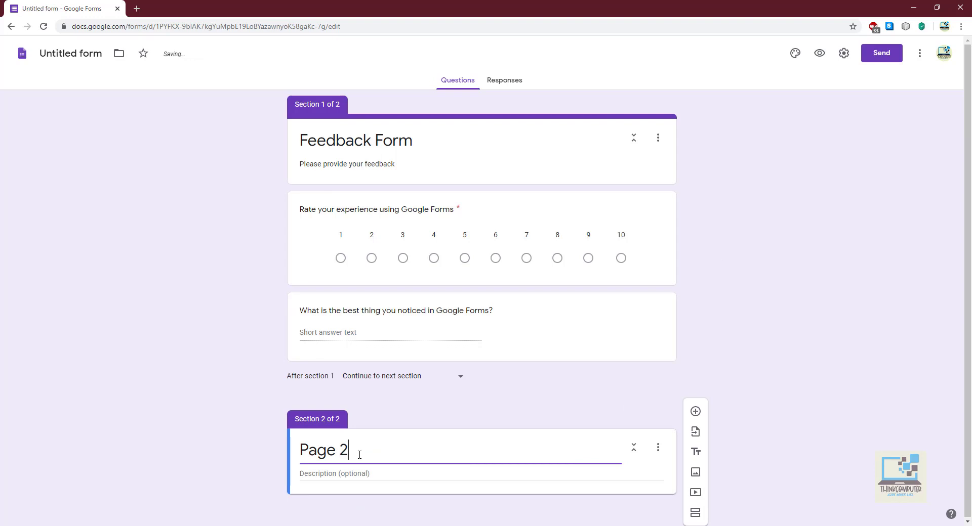
scroll(390, 465, "down", 1)
left_click(407, 468)
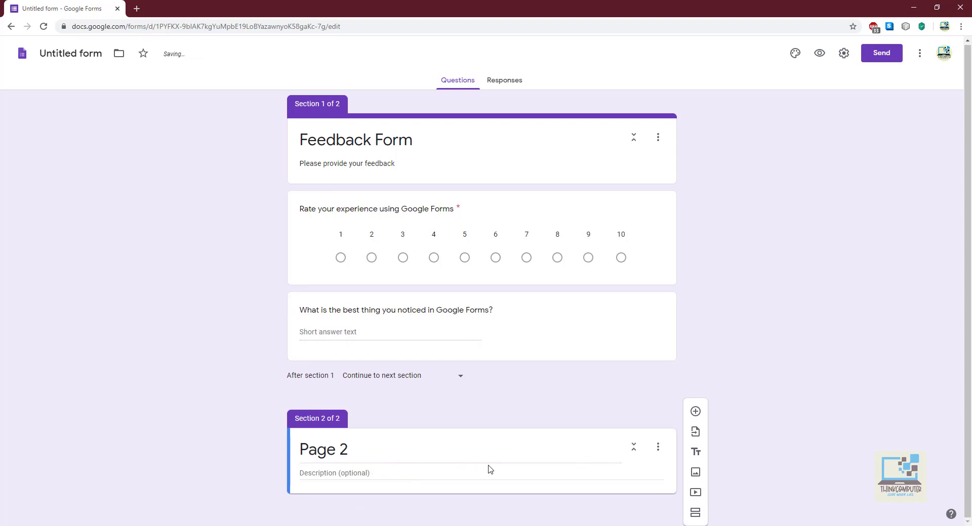
Add a question titled "Which Google Apps do you use?" to the Page 2 section
left_click(694, 411)
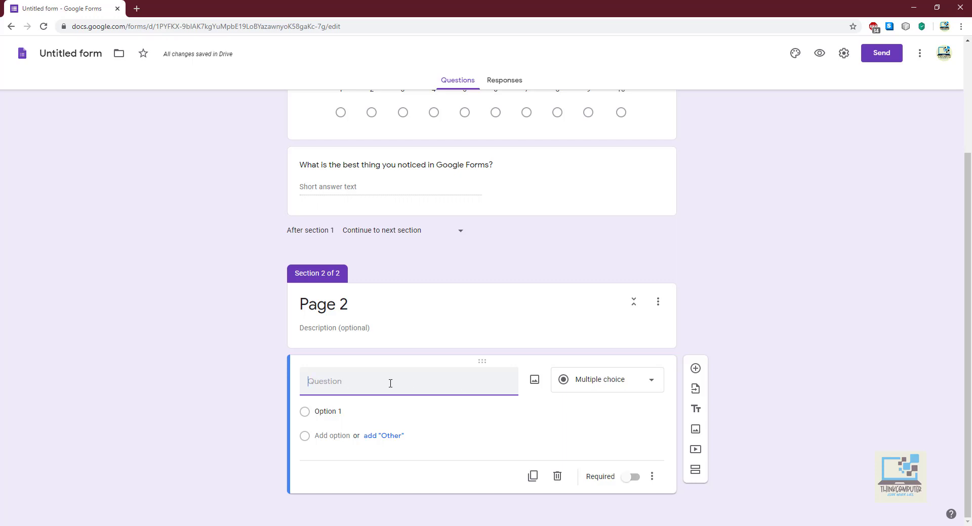
type("Which Google Apps do you")
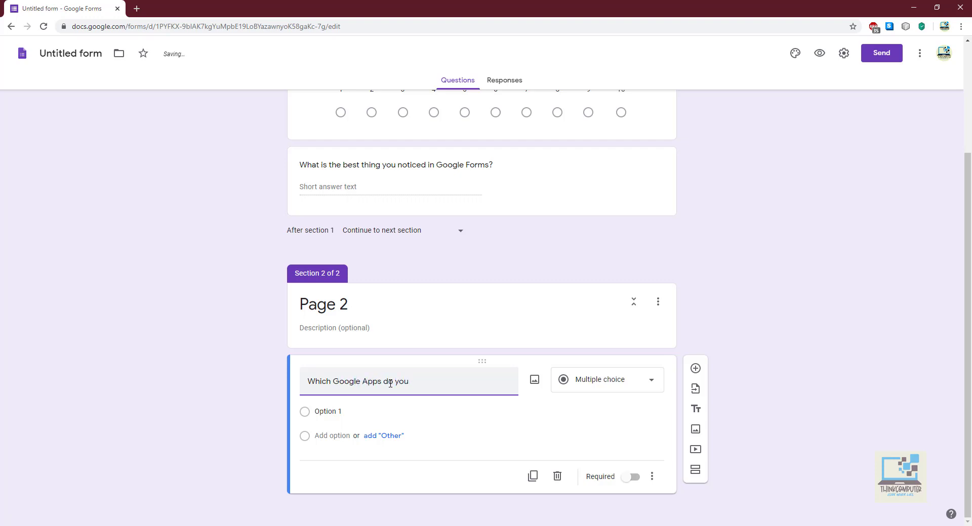
type(" use?")
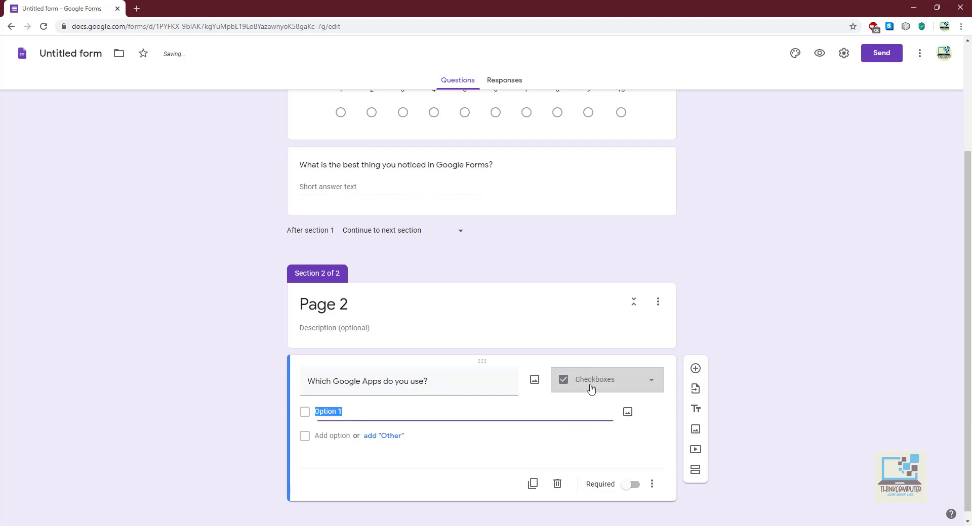
Switch the Google Apps question to Multiple choice and back to Checkboxes
left_click(607, 383)
left_click(418, 402)
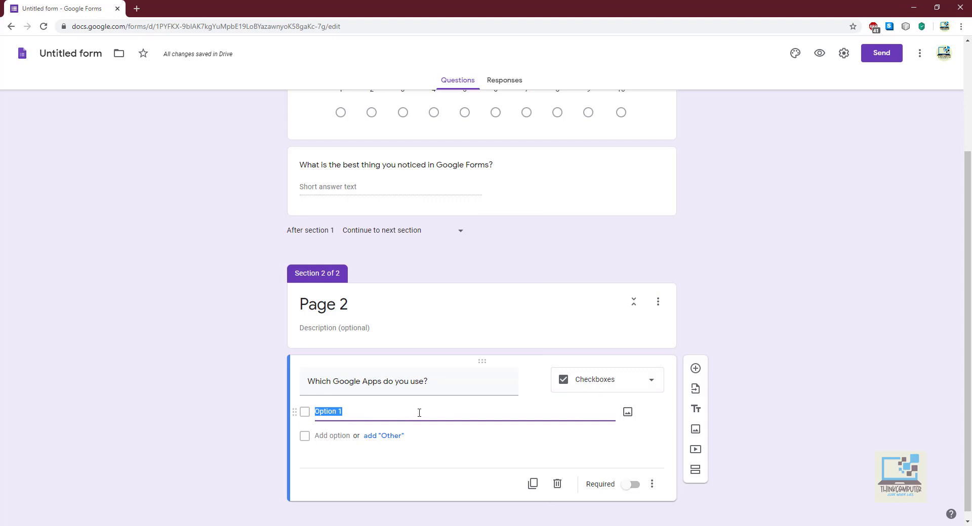
left_click(594, 389)
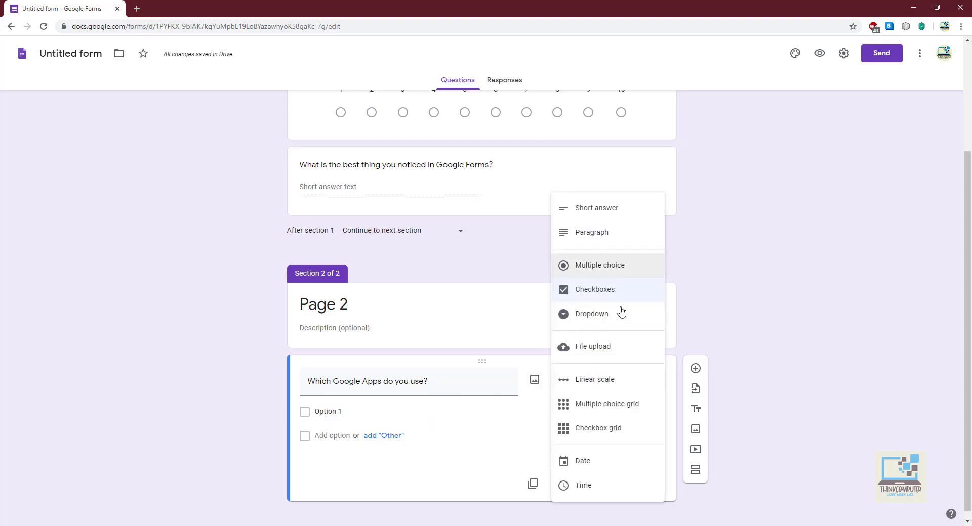
left_click(614, 264)
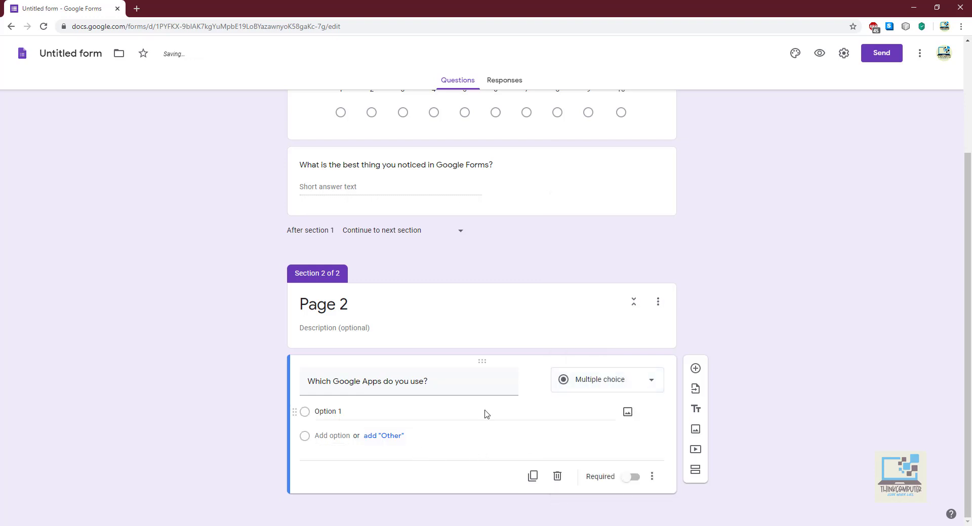
left_click(597, 388)
left_click(612, 292)
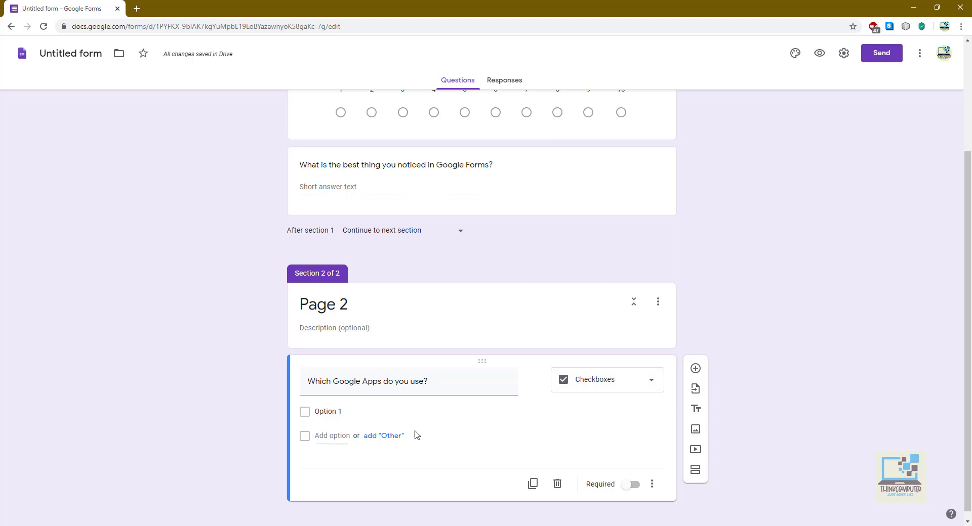
Enter the checkbox options "Google Forms", "Google Duo" and "Google Maps" for the Google Apps question
left_click(383, 416)
type("Google Forms")
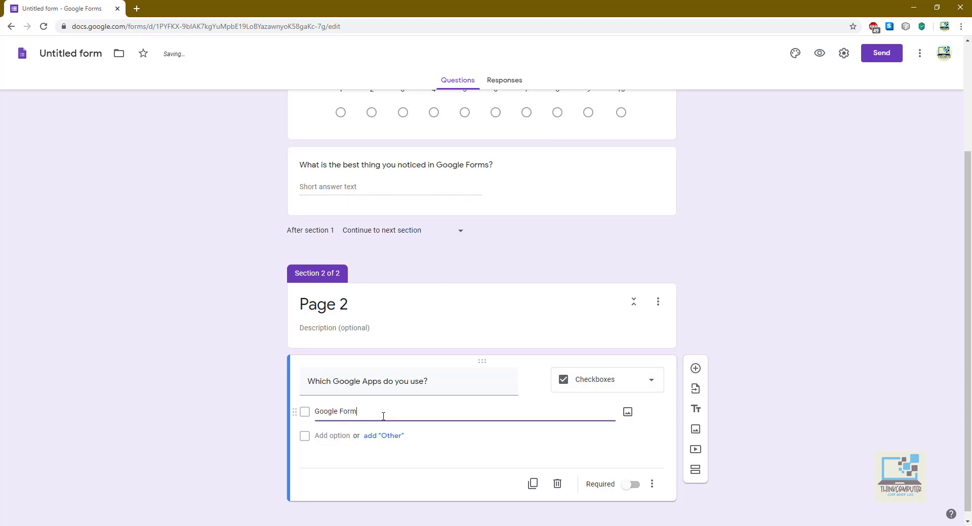
left_click(321, 436)
type("Google")
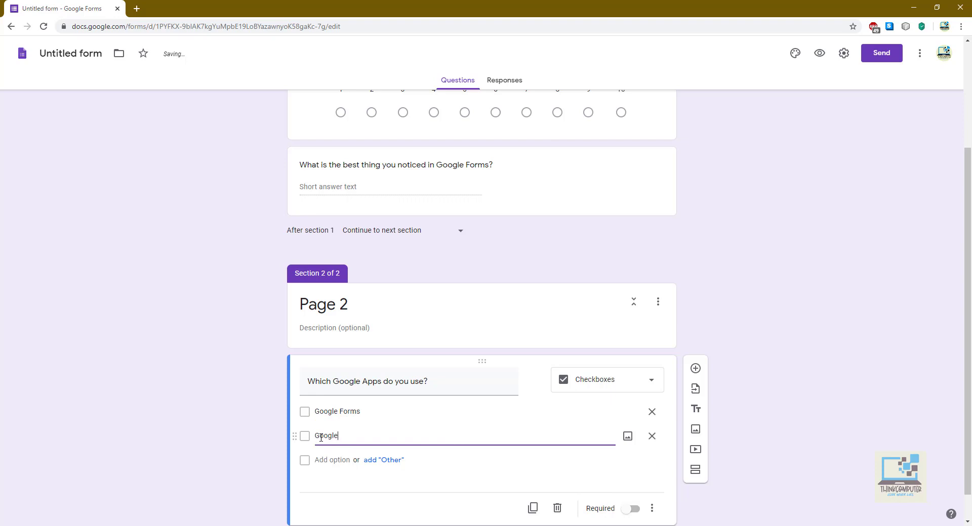
type(" Duo")
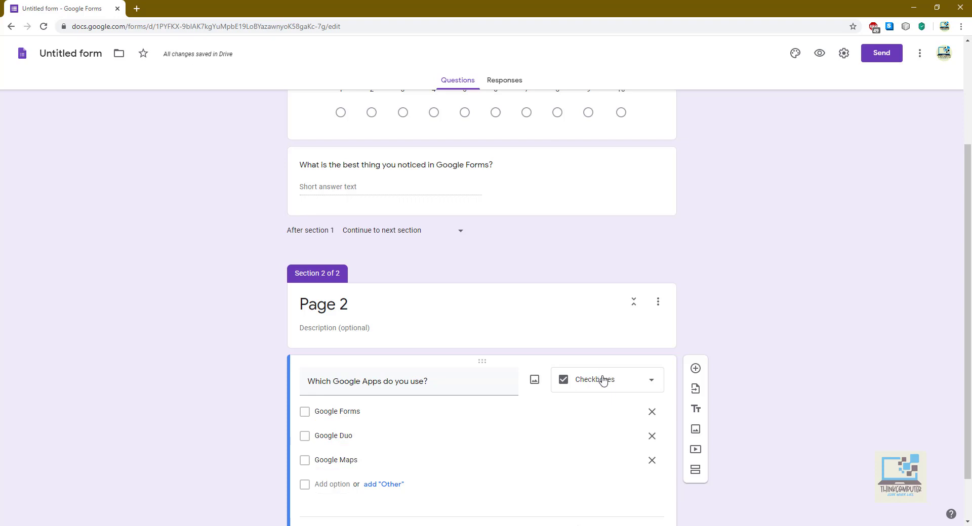
Try the Multiple choice type on the Google Apps question and restore Checkboxes
left_click(603, 382)
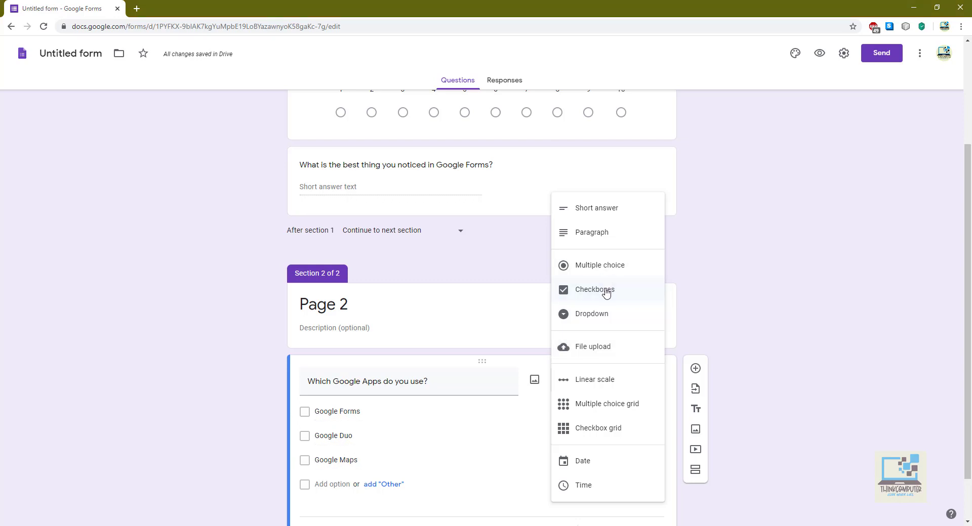
left_click(711, 271)
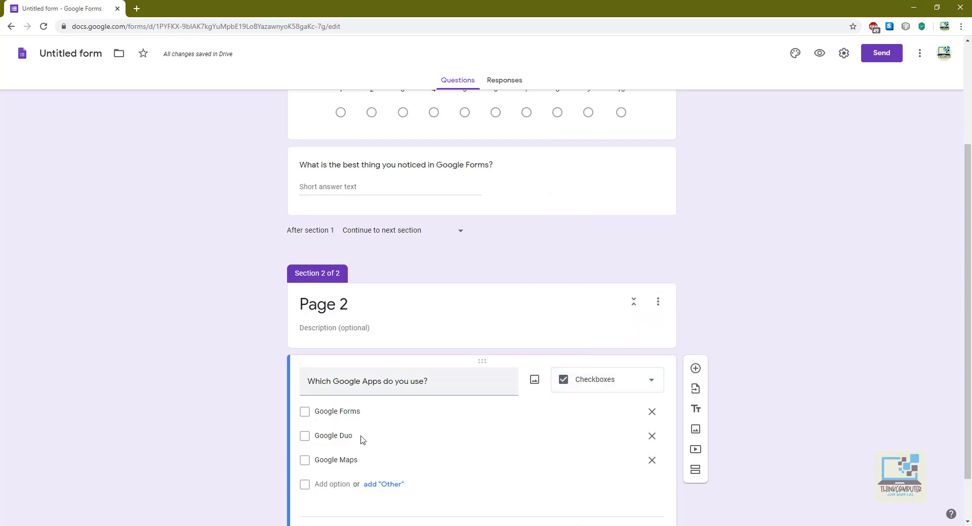
left_click(628, 383)
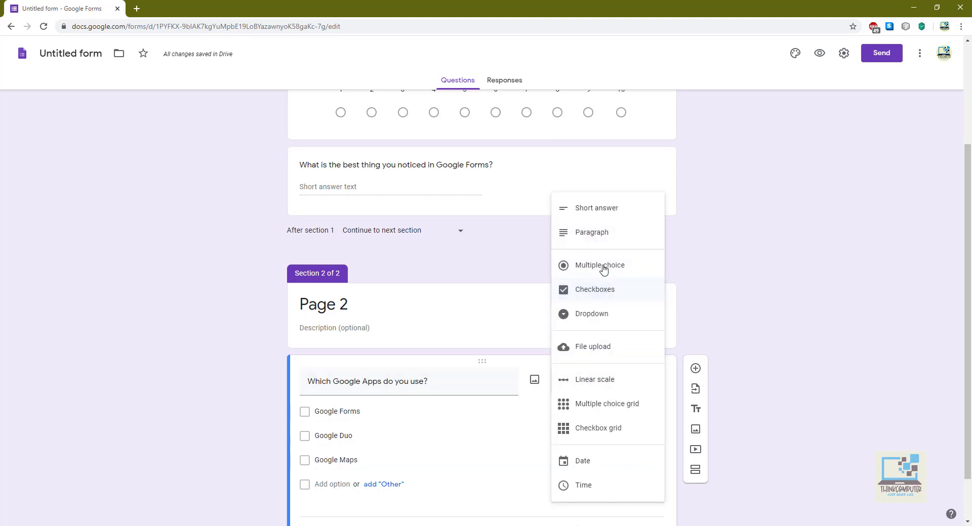
left_click(601, 267)
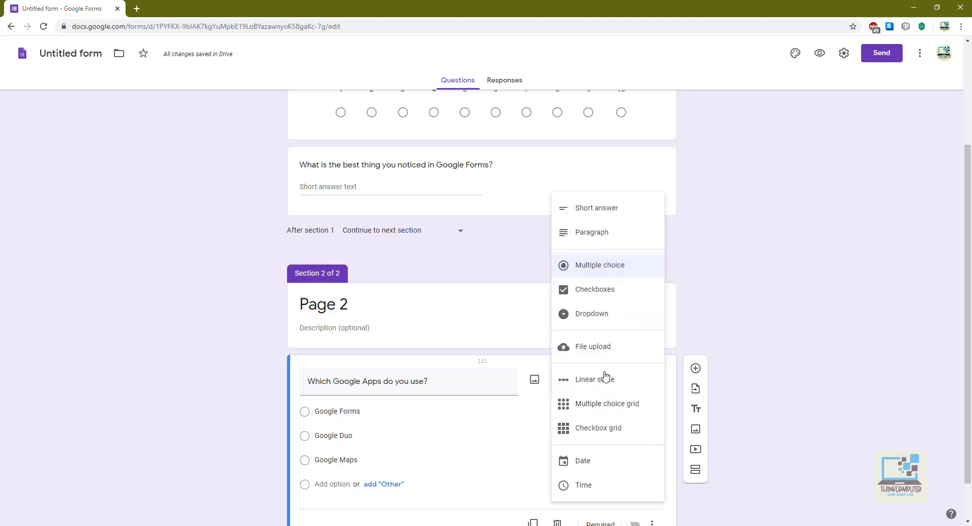
left_click(607, 385)
left_click(606, 290)
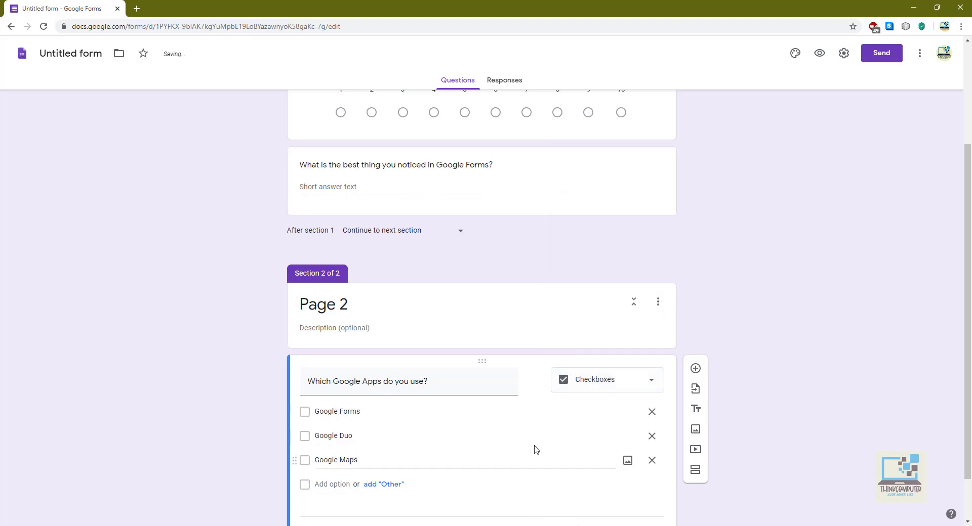
Make the Google Apps question required and duplicate it
scroll(536, 449, "down", 1)
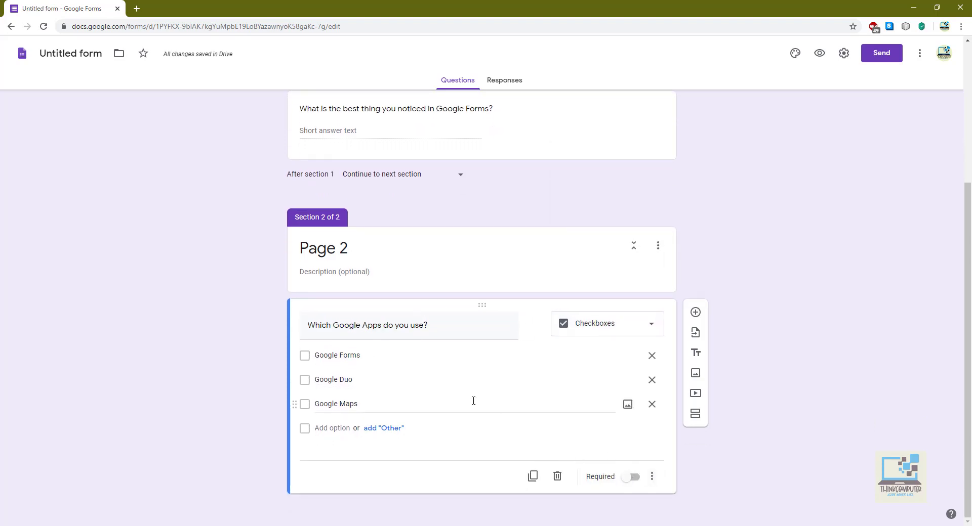
left_click(625, 477)
left_click(532, 476)
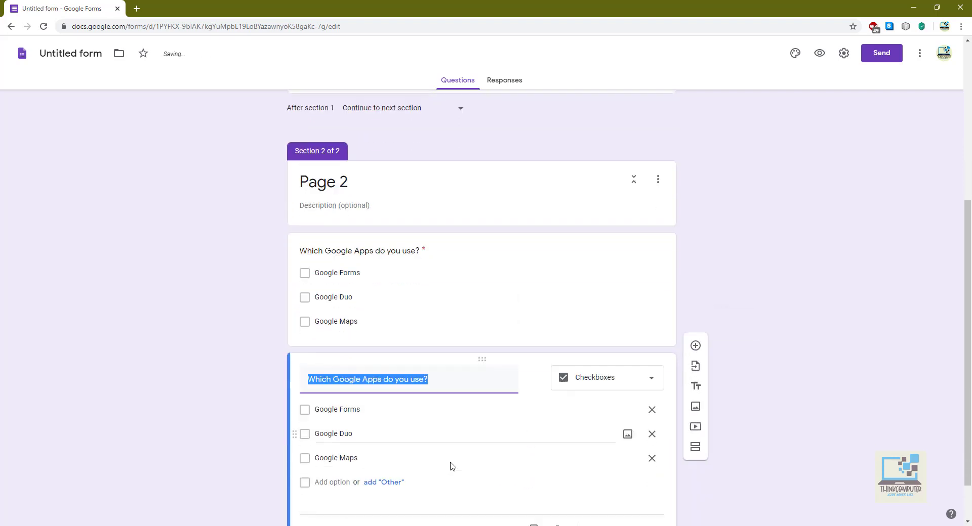
Retitle the duplicated question "Any suggesions" and change its type to Short answer
type("An")
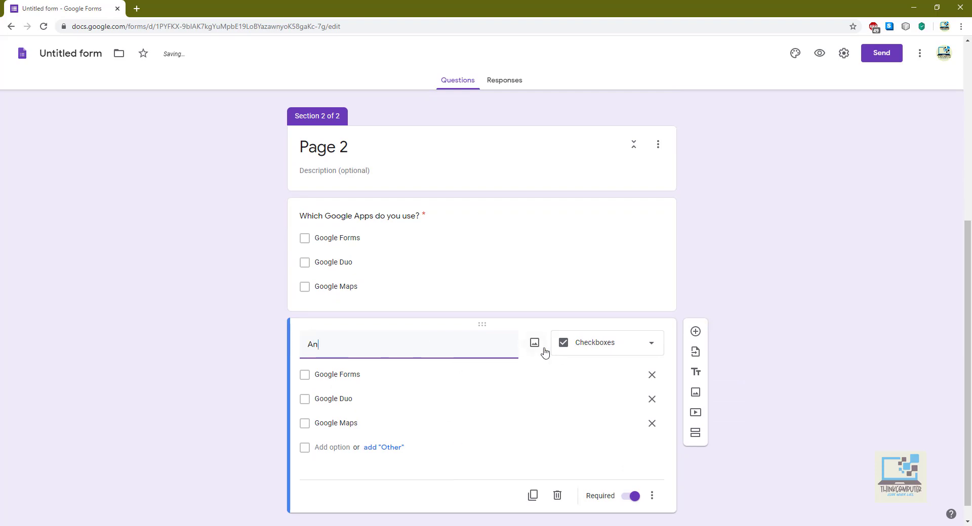
type("y sugg")
key("BackSpace")
key("BackSpace")
left_click(605, 348)
left_click(588, 219)
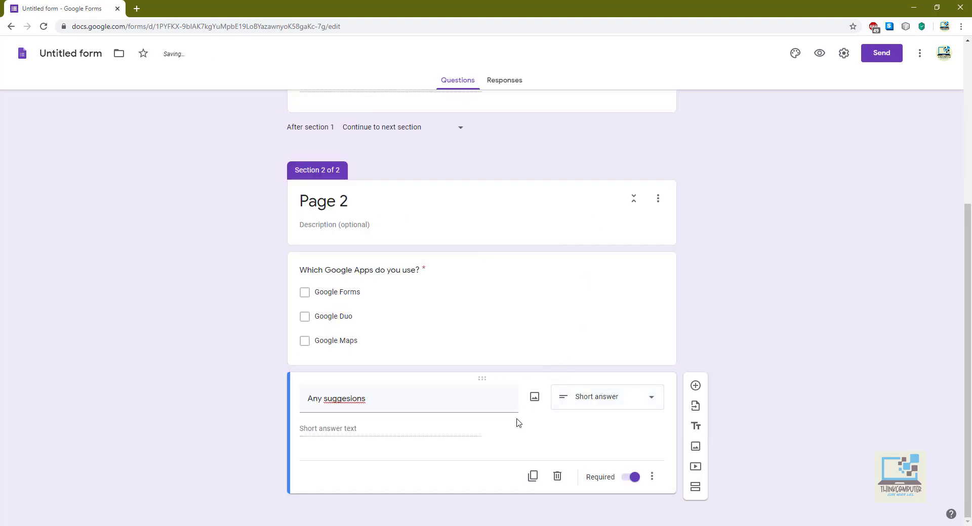
Make the suggestions question optional and correct its title's spelling to "Any suggestions"
left_click(640, 478)
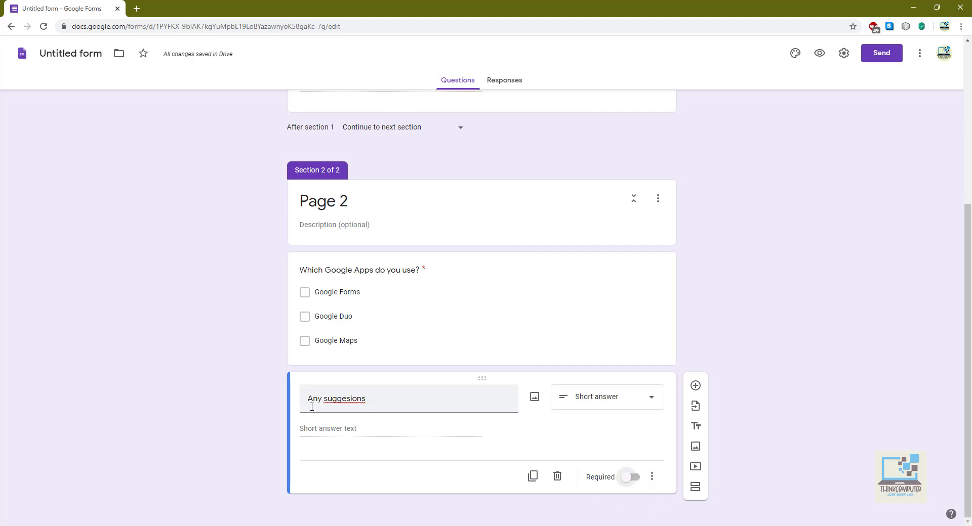
left_click_drag(309, 399, 365, 399)
right_click(344, 403)
left_click(343, 404)
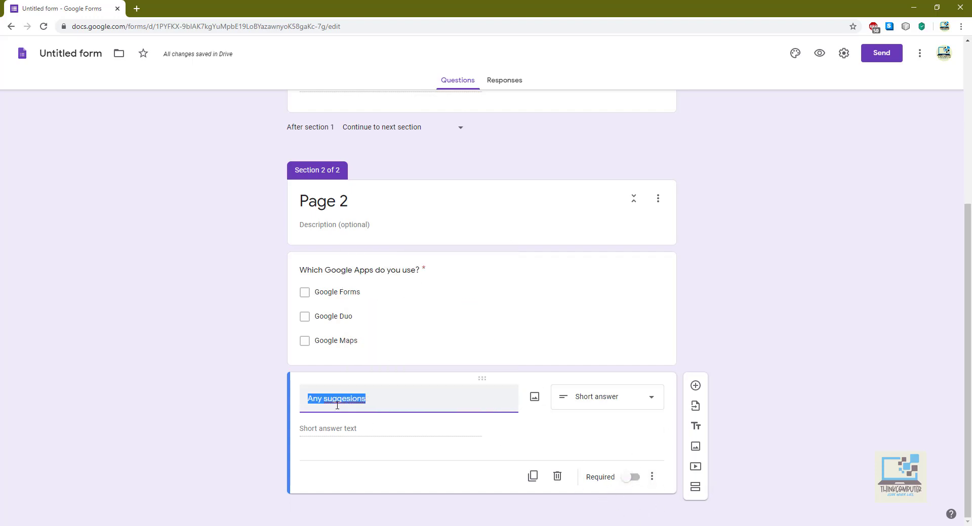
left_click(343, 403)
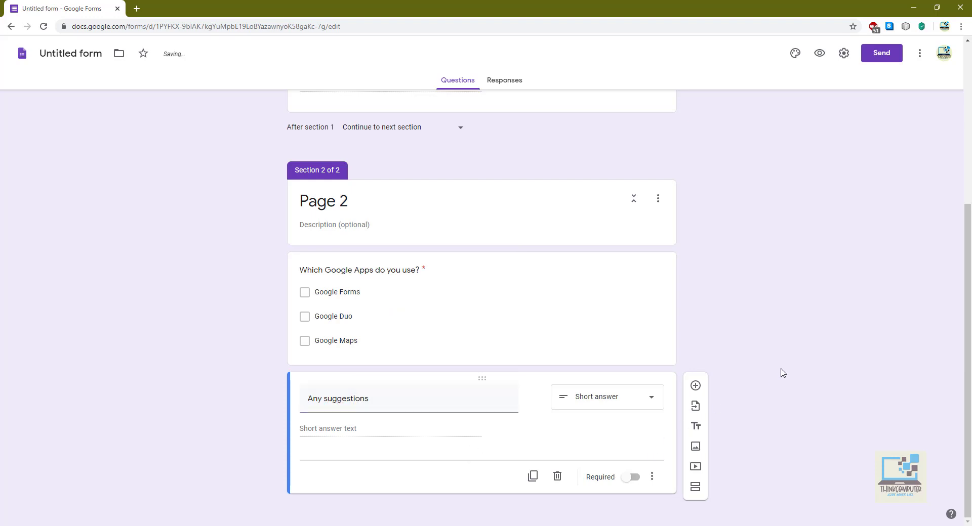
Set the blue butterfly on red flowers from the Work and School themes as the form's header image
scroll(781, 373, "up", 5)
left_click(793, 56)
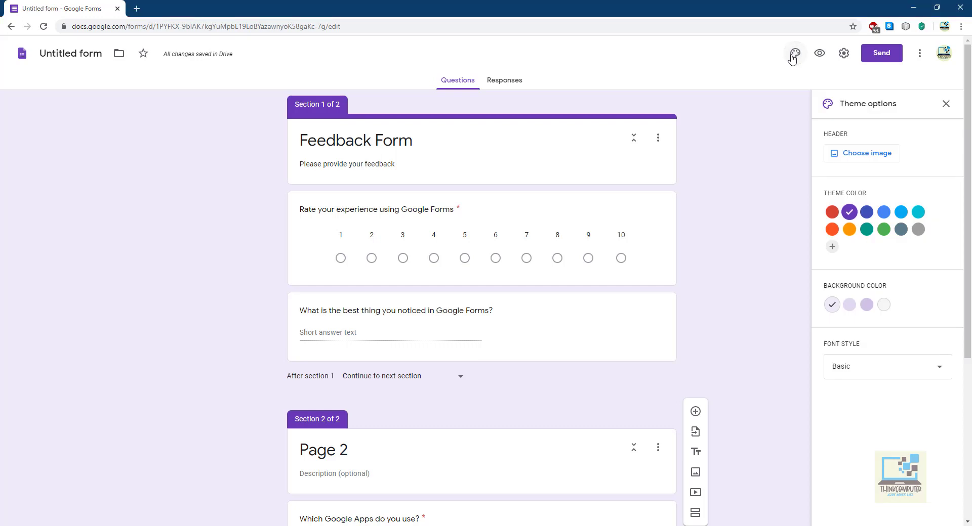
left_click(875, 156)
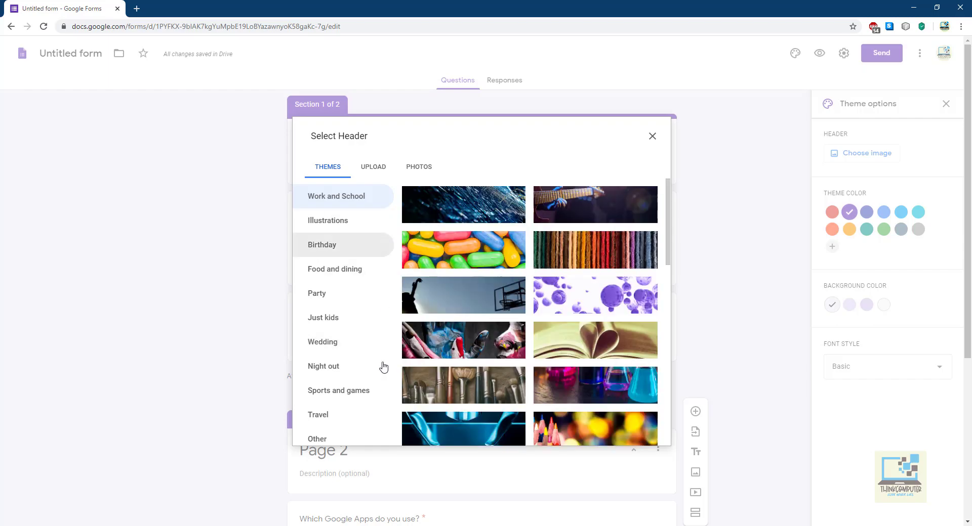
scroll(574, 345, "down", 2)
scroll(575, 345, "down", 6)
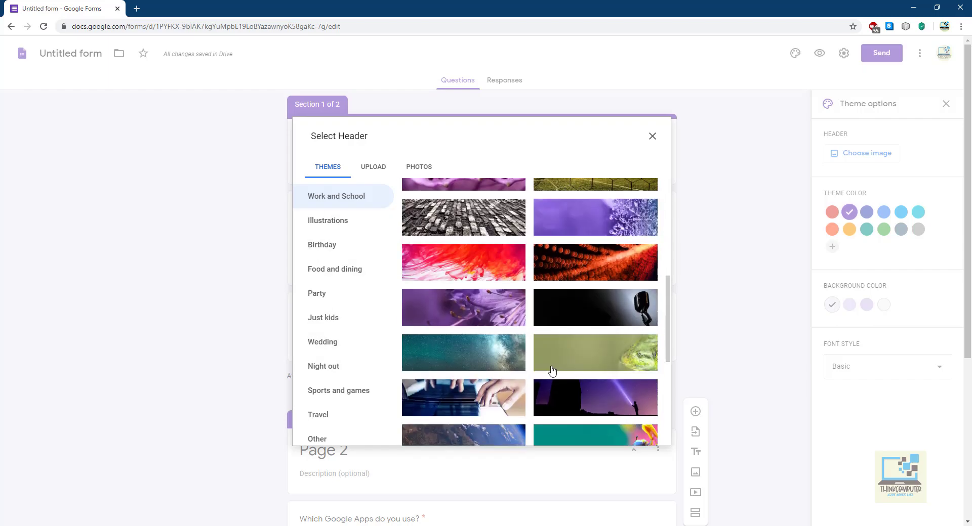
scroll(517, 288, "up", 2)
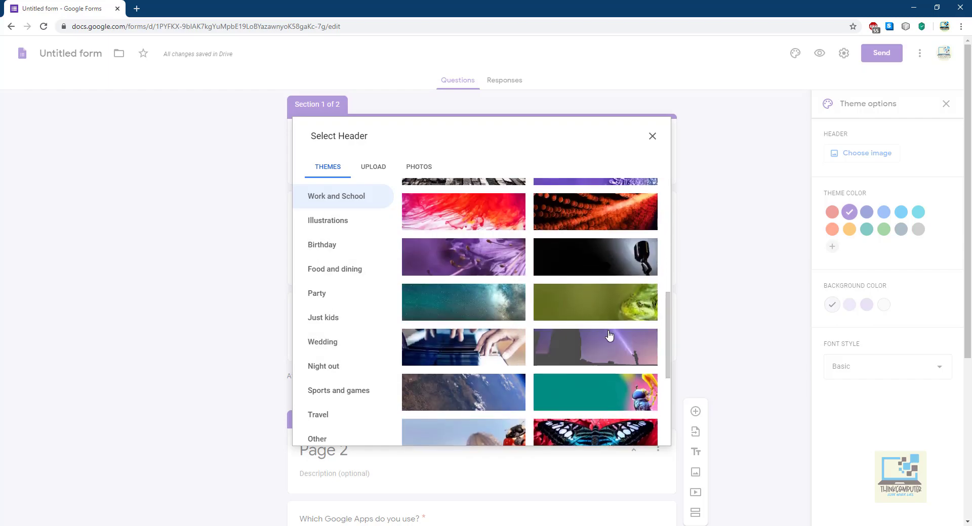
scroll(582, 394, "down", 2)
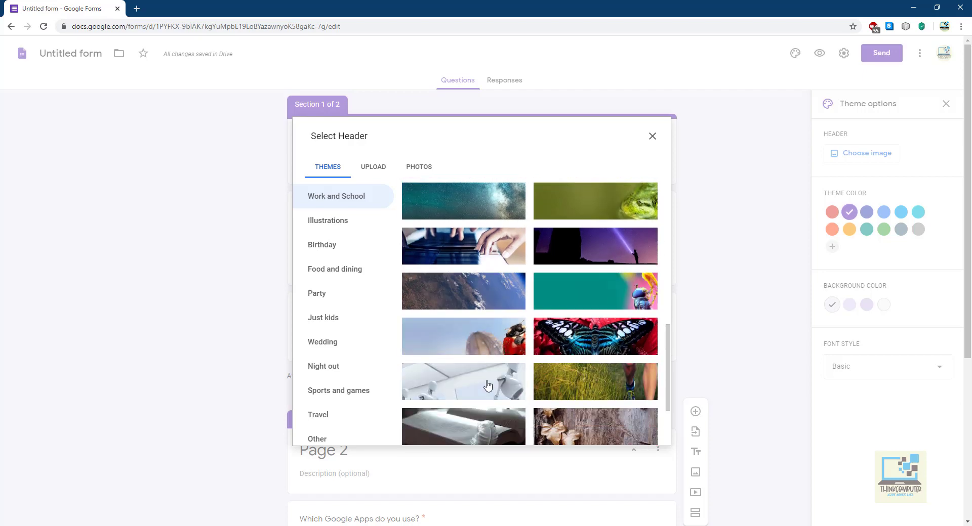
left_click(595, 333)
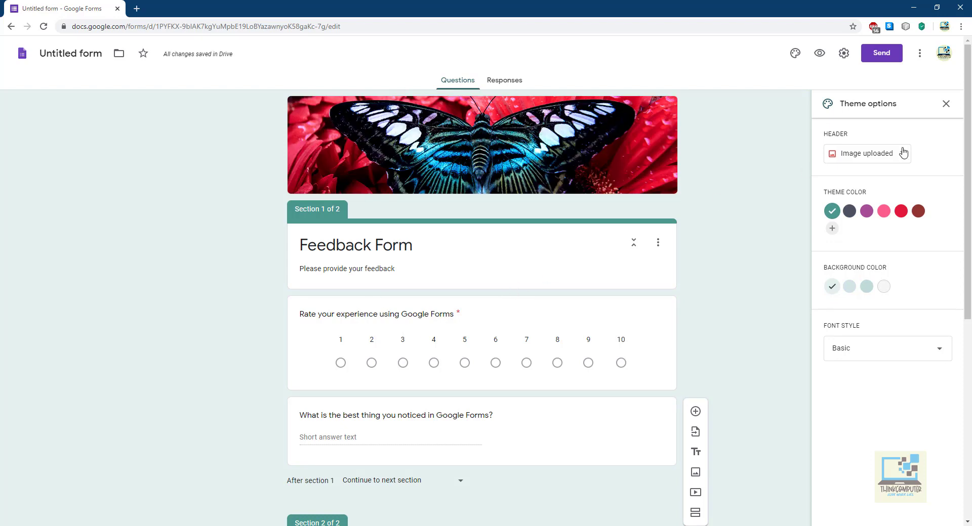
Style the form with the purple theme color, the second-lightest background shade and the Playful font
left_click(866, 211)
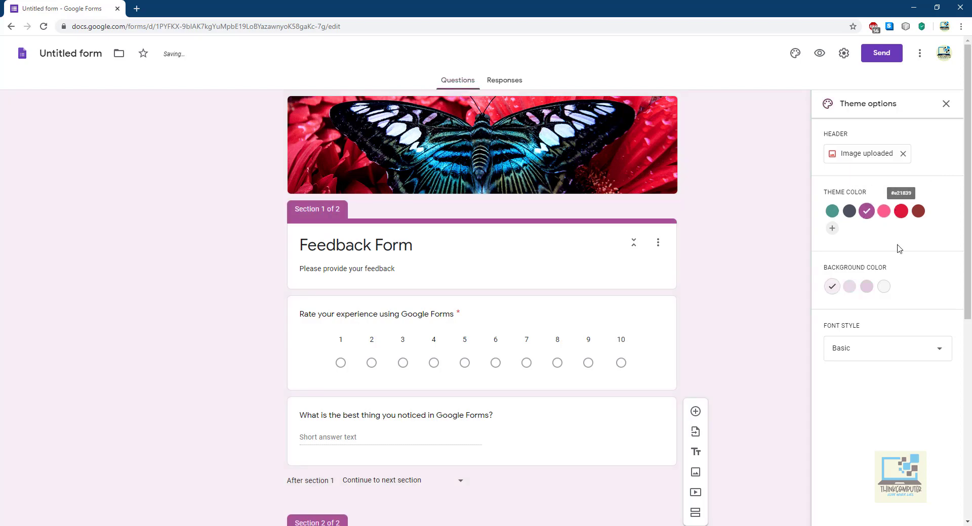
left_click(854, 288)
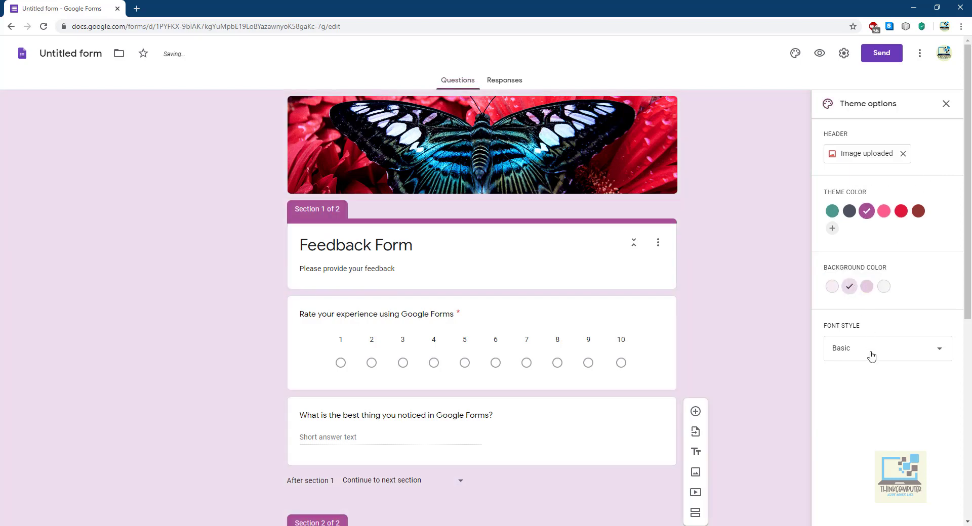
left_click(867, 351)
left_click(852, 422)
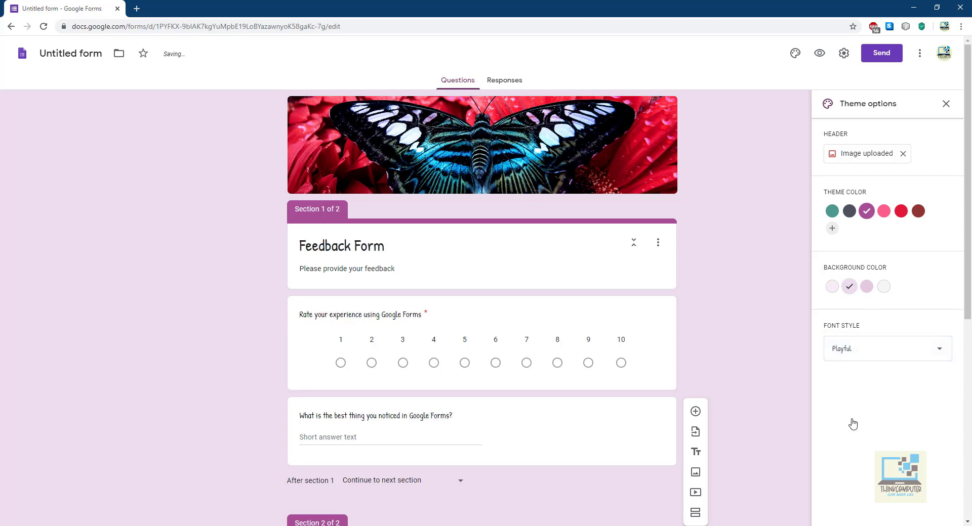
scroll(587, 136, "down", 7)
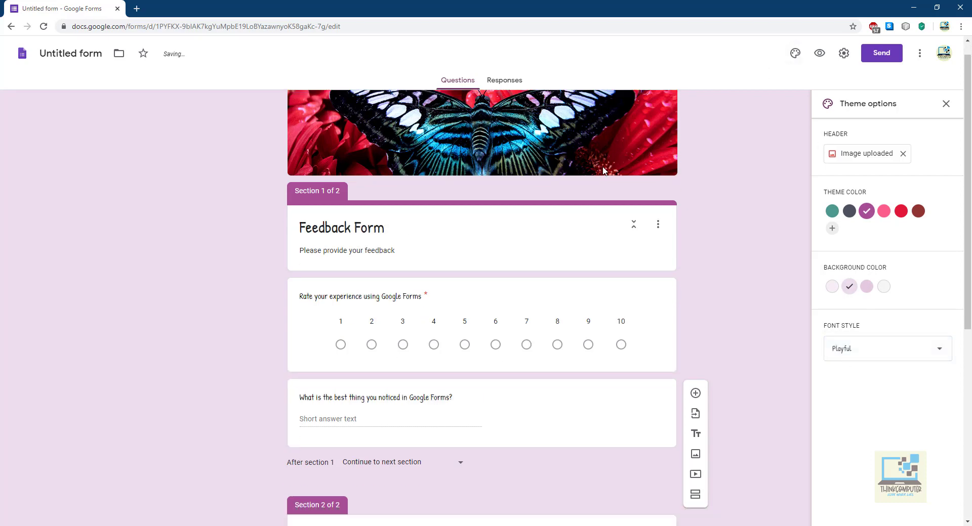
scroll(621, 185, "up", 7)
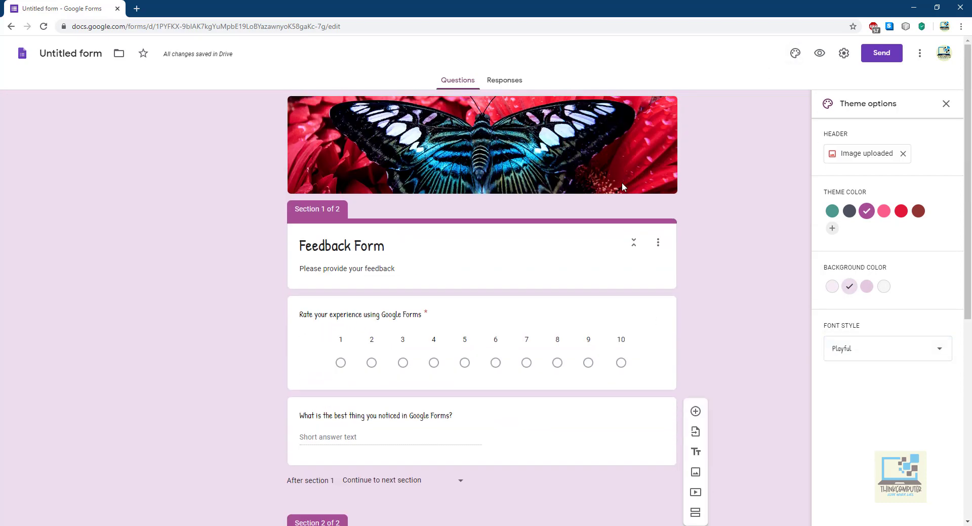
Preview the form, answer the first page with rating 10 and "Simplicity", and continue to Page 2
left_click(819, 54)
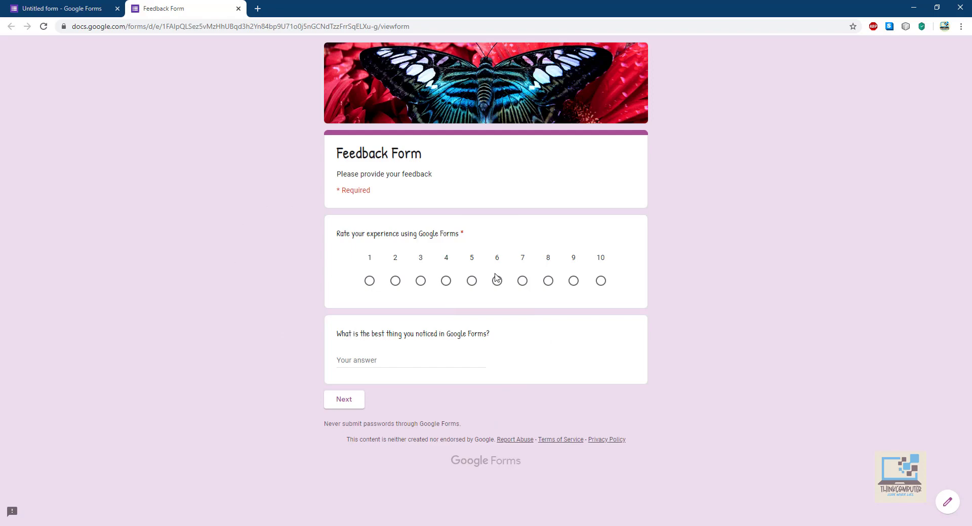
left_click(601, 281)
left_click(431, 364)
type("Simplicity")
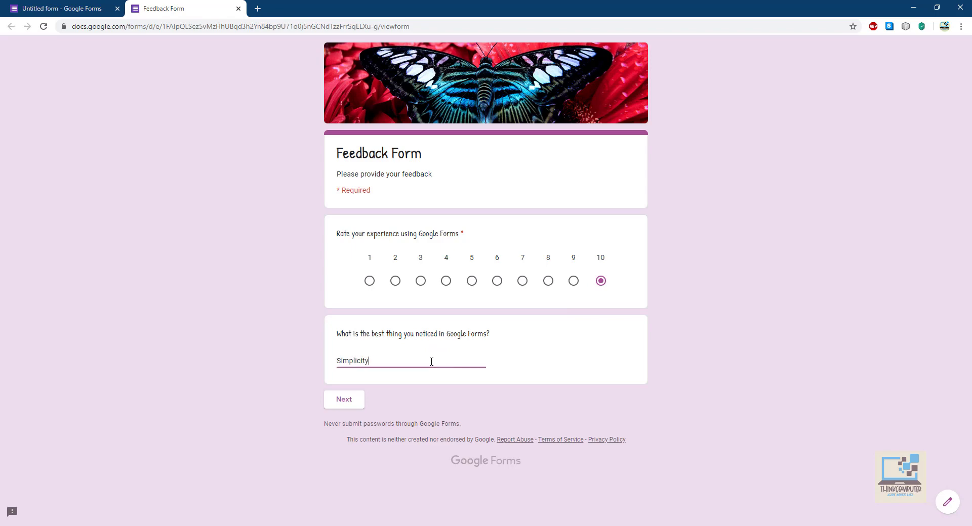
left_click(351, 399)
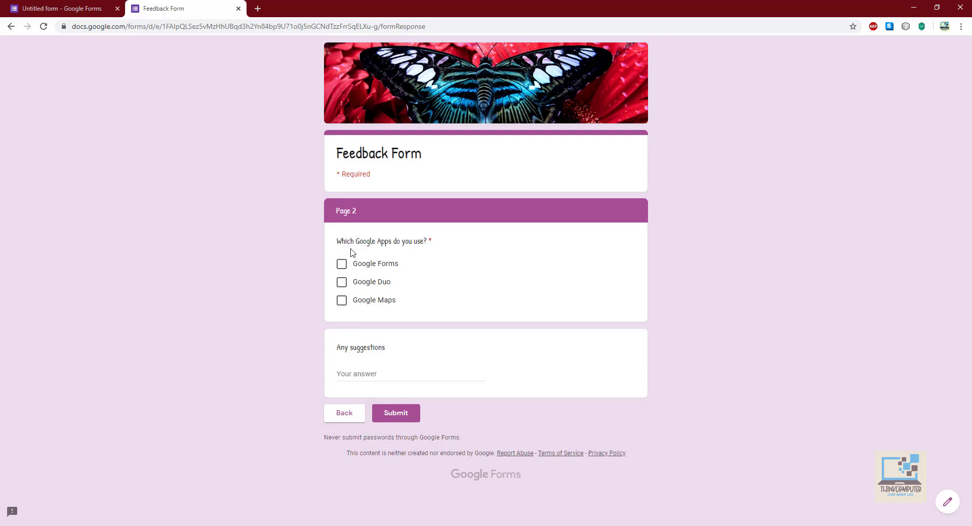
Check Google Forms and Google Maps on Page 2, leave the suggestions blank, and submit the response
left_click(342, 264)
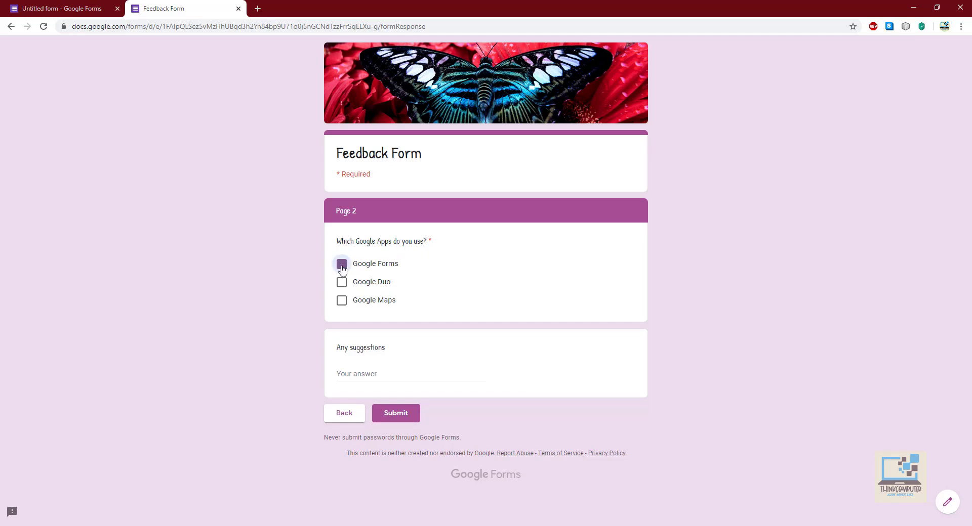
left_click(342, 301)
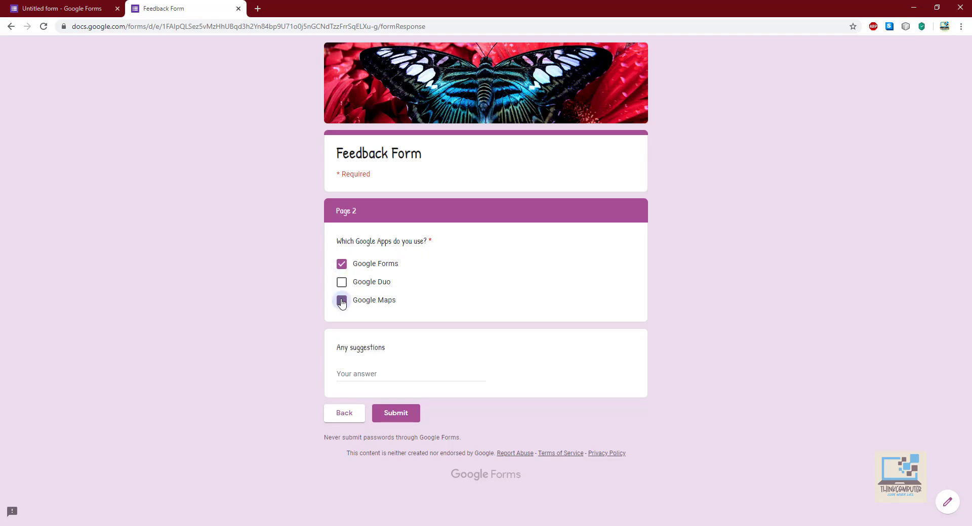
left_click(372, 377)
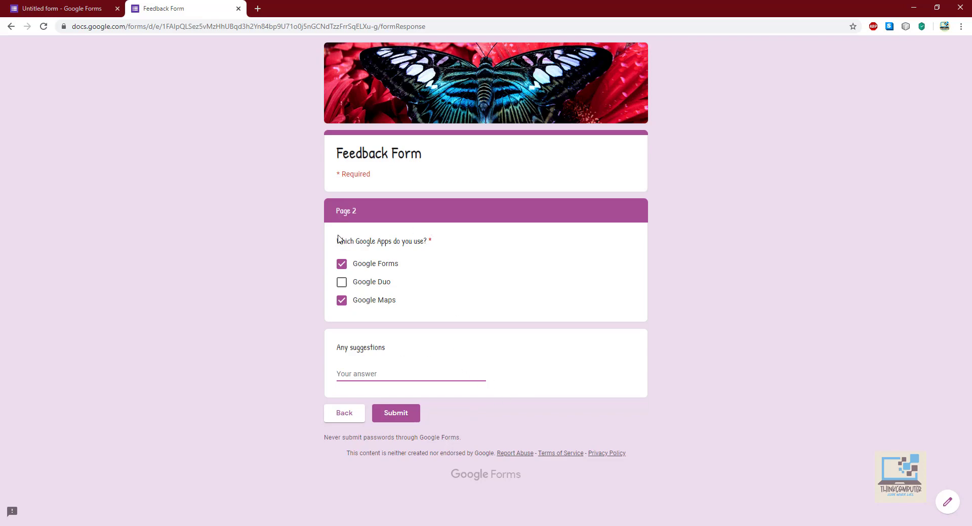
left_click_drag(427, 240, 431, 241)
left_click_drag(336, 173, 374, 180)
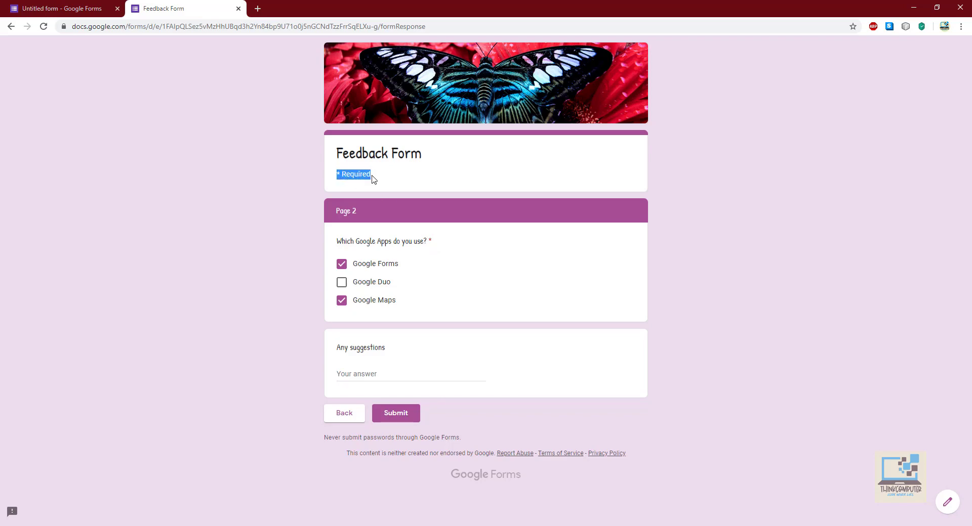
left_click(400, 413)
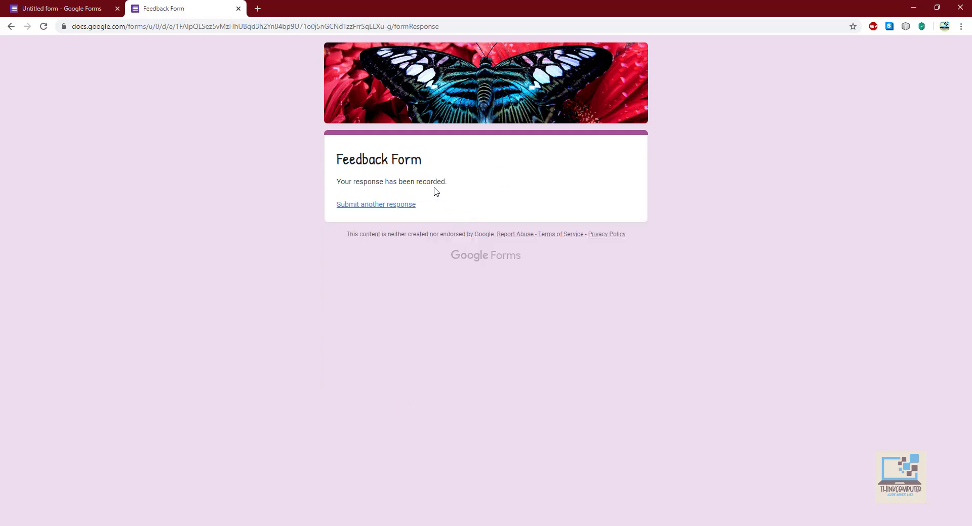
Return to the form editor and review the summary of responses for every question
left_click(61, 8)
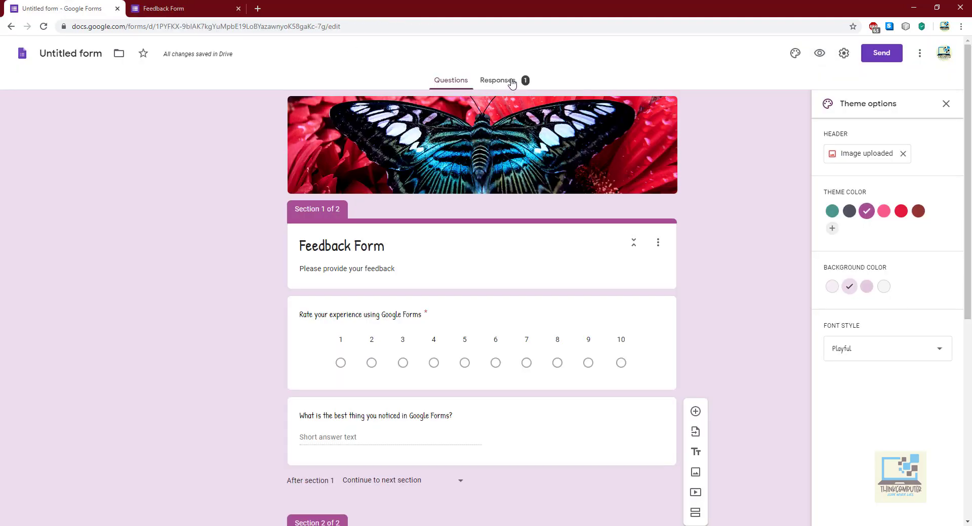
left_click(511, 84)
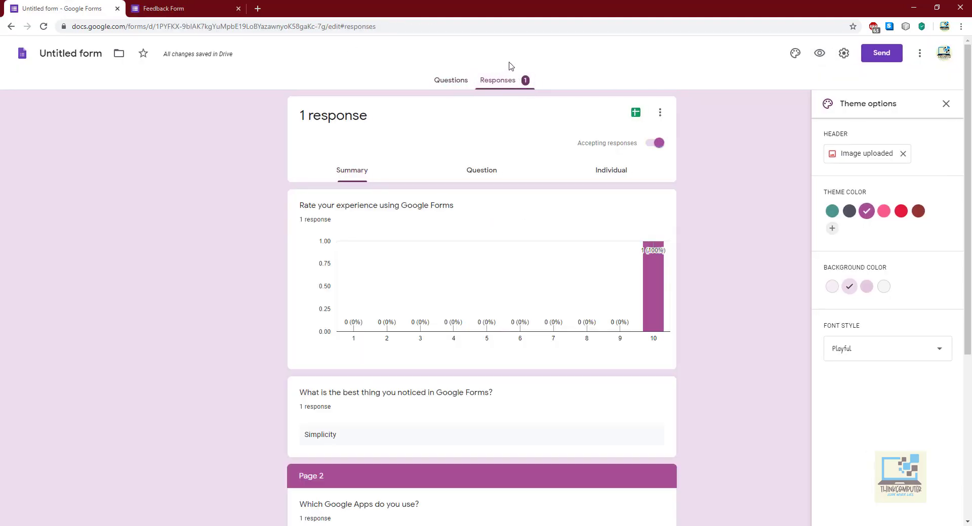
scroll(632, 258, "down", 5)
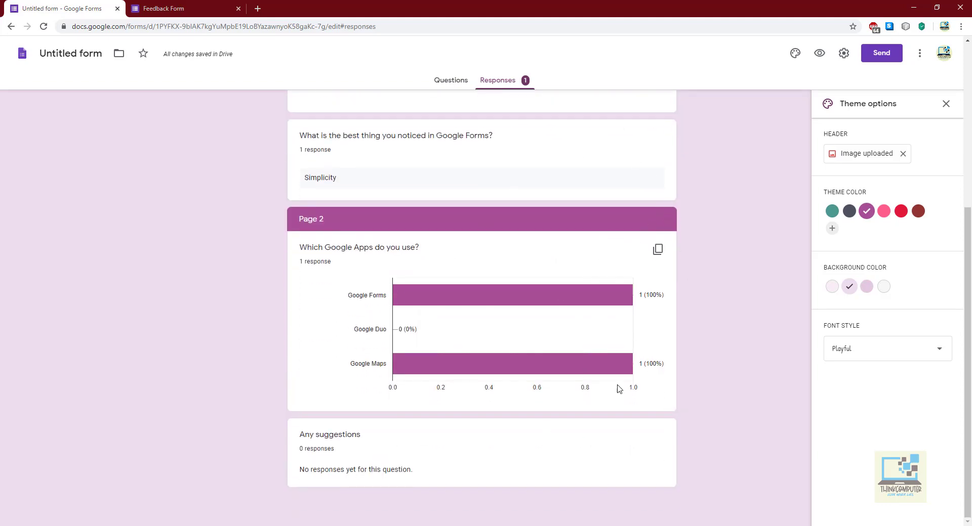
scroll(618, 325, "up", 5)
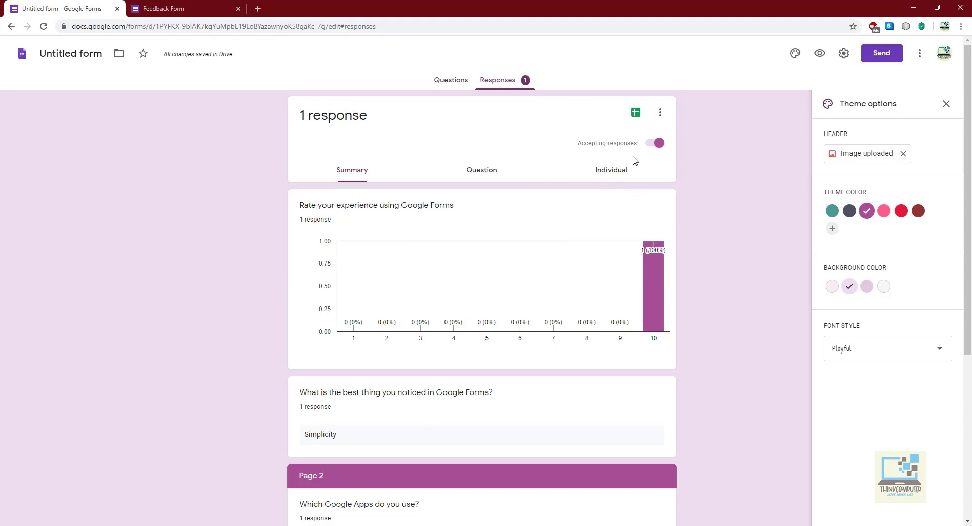
Stop the form from accepting responses and try to submit another response from the respondent page
left_click(656, 144)
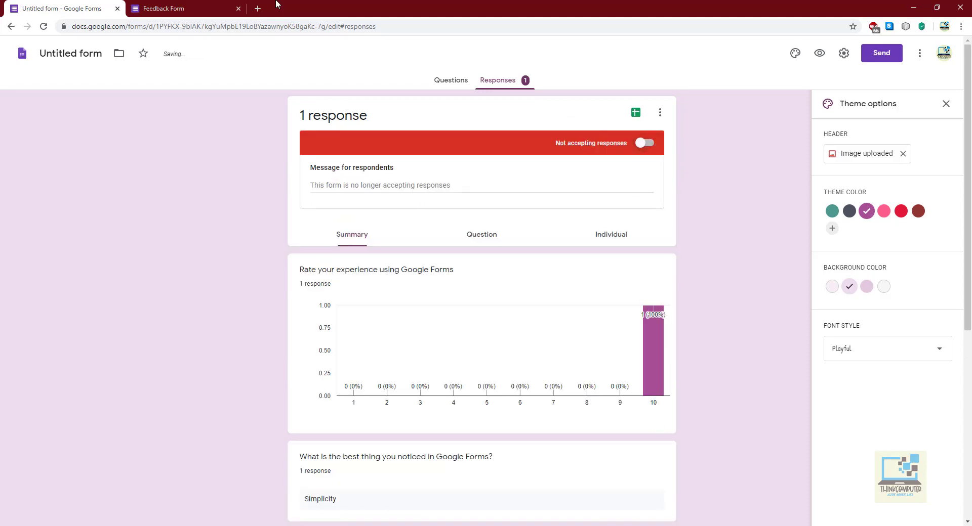
left_click(197, 8)
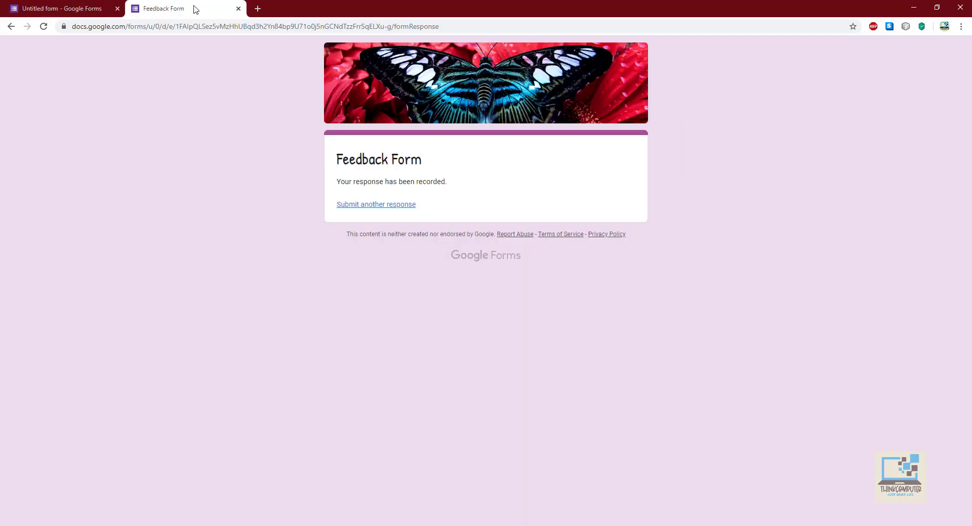
left_click(393, 206)
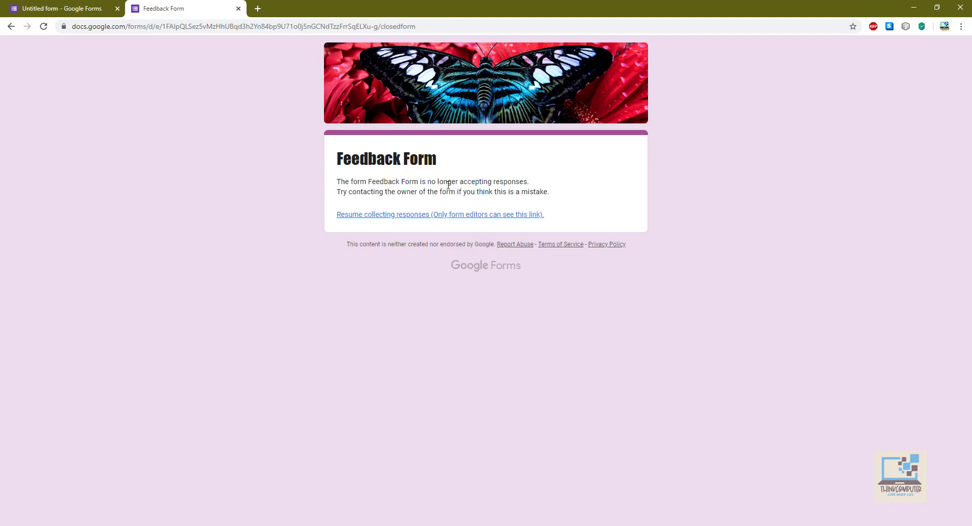
Turn accepting responses back on in the editor, and resume collecting responses from the closed form page
left_click(123, 8)
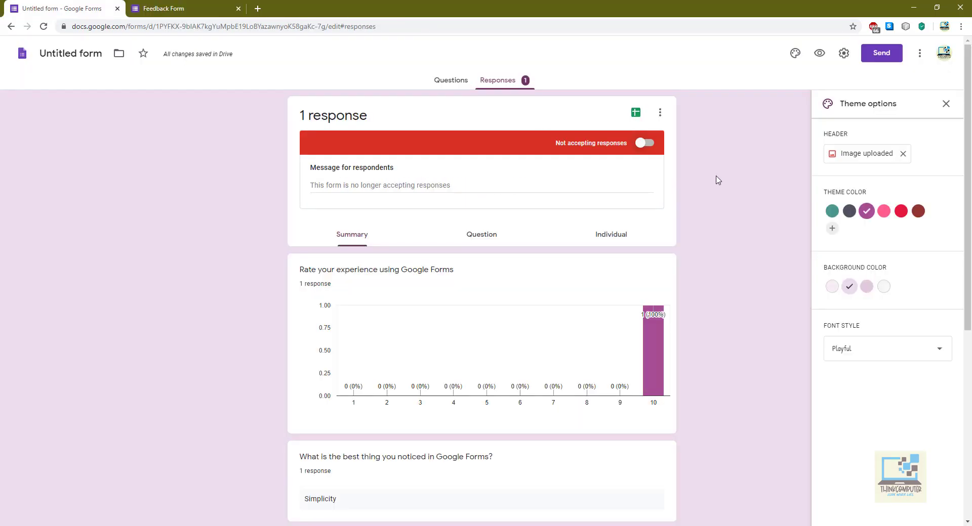
left_click(650, 146)
left_click(182, 7)
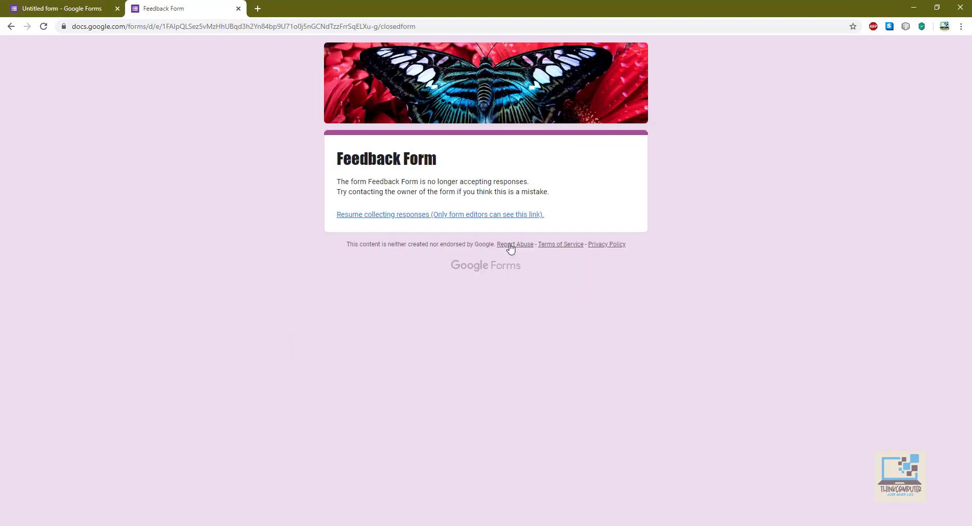
left_click(402, 218)
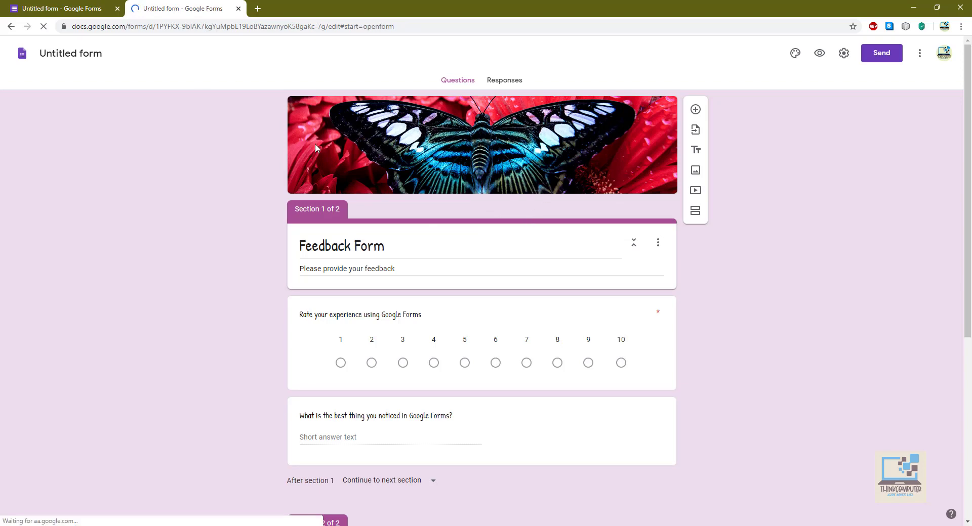
In the presentation settings, show the progress bar, hide the submit-another-response link and save the confirmation message "Thank you for feedback!"
left_click(844, 53)
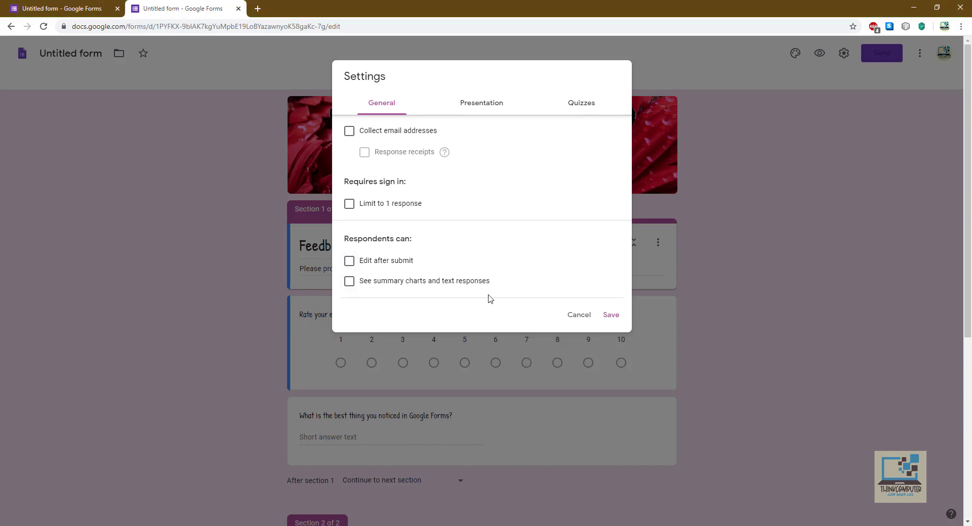
left_click(483, 108)
left_click(357, 136)
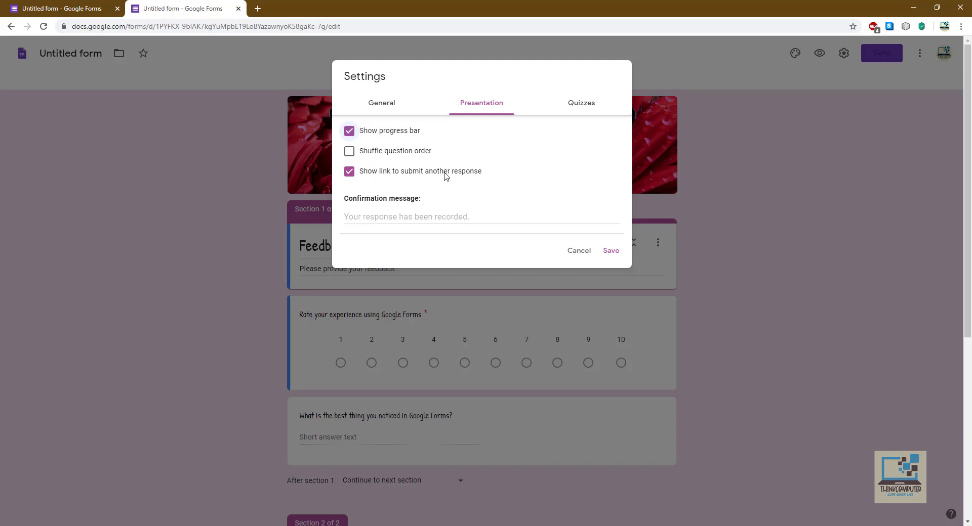
left_click(350, 172)
left_click(403, 213)
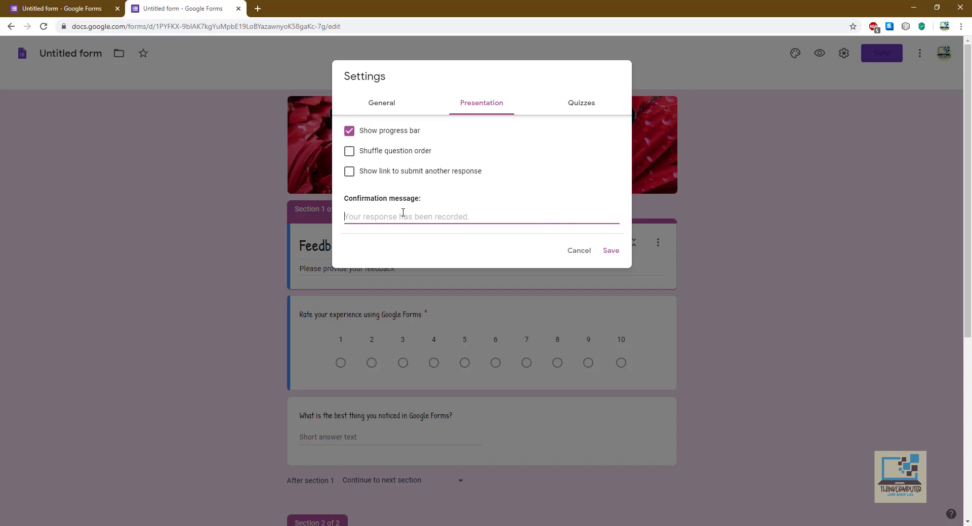
type("Thank you for feedback!")
left_click(610, 251)
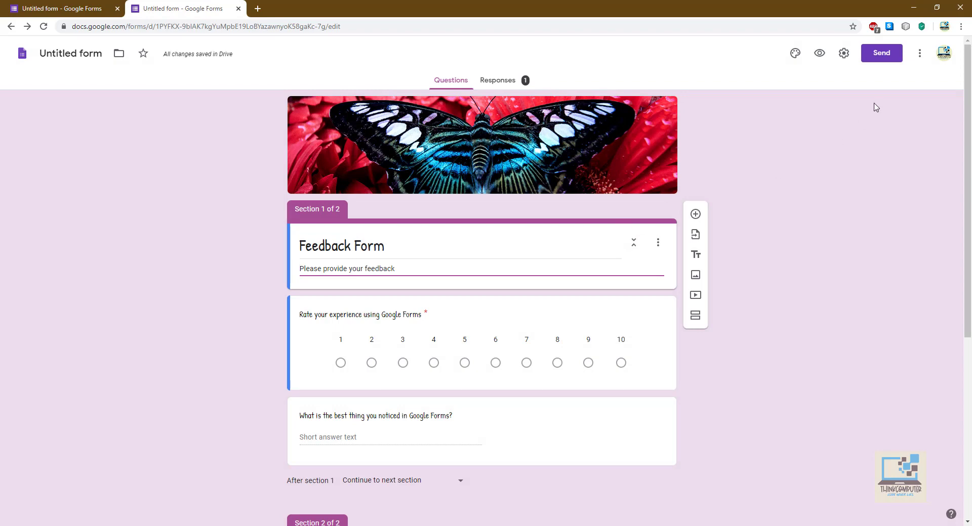
Generate a shortened link for sending the form and copy it
left_click(876, 55)
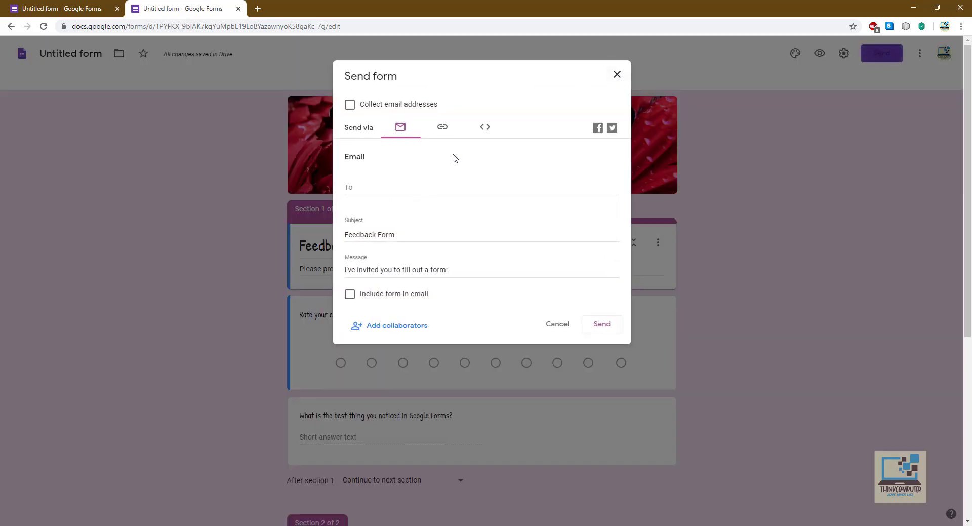
left_click(443, 130)
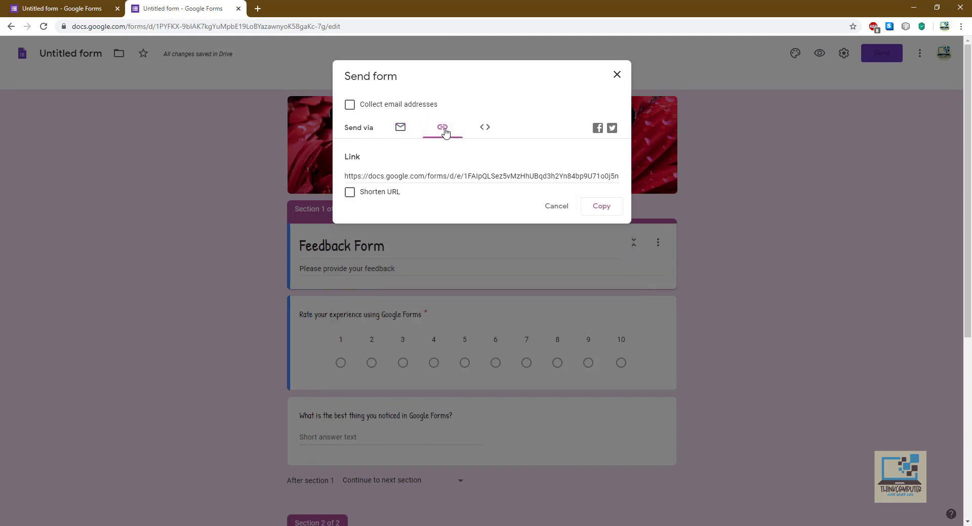
left_click(349, 193)
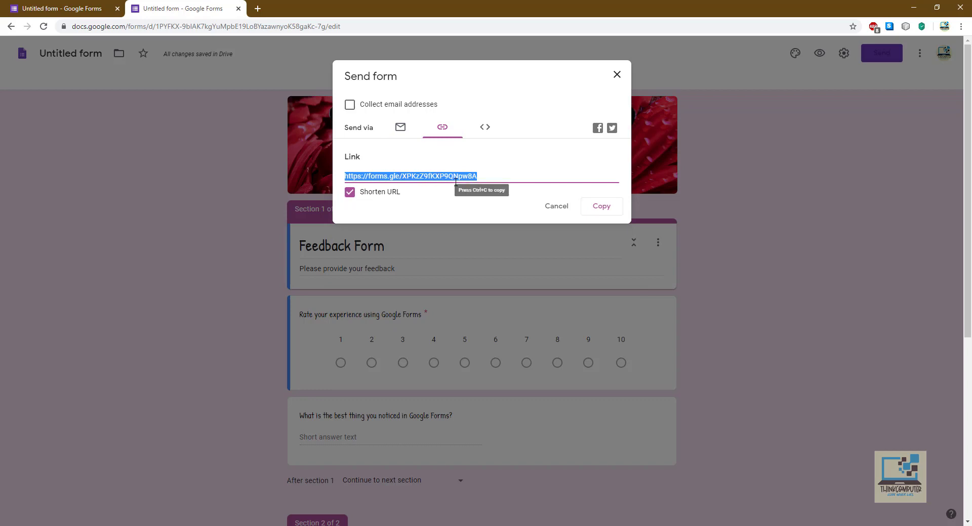
right_click(424, 171)
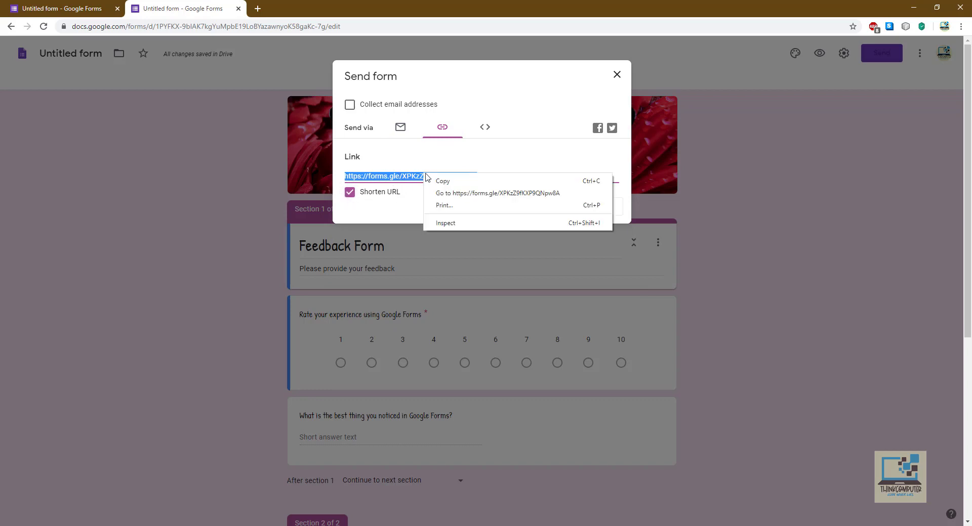
left_click(443, 183)
Open the copied form link in a new browser tab
left_click(258, 12)
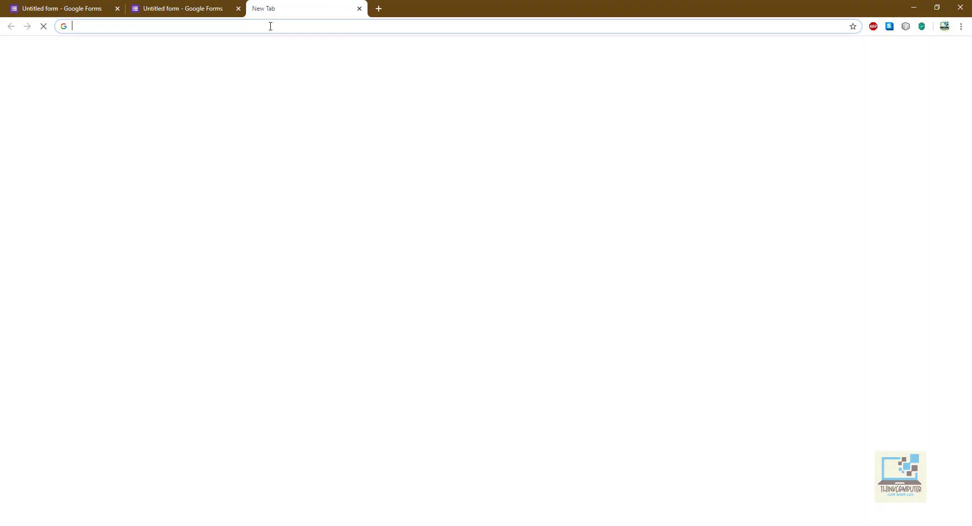
right_click(269, 25)
left_click(306, 93)
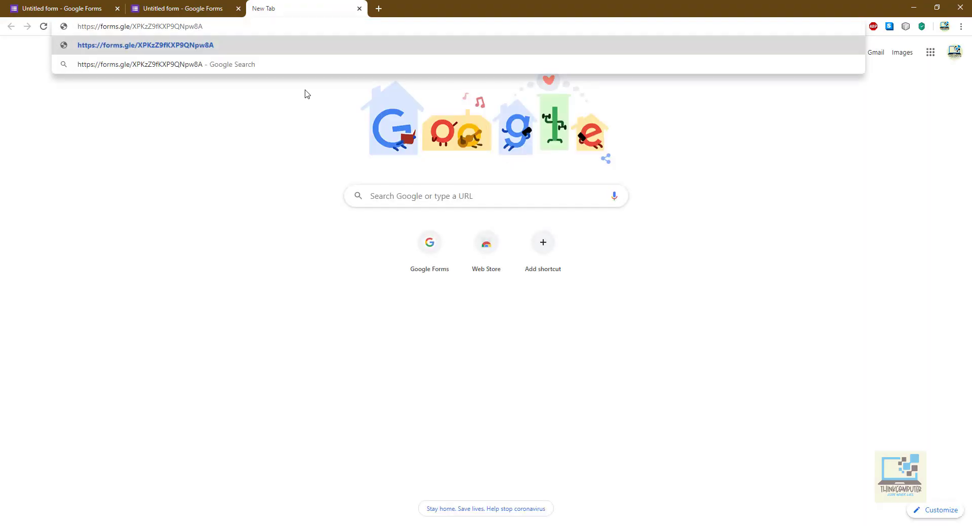
key("Return")
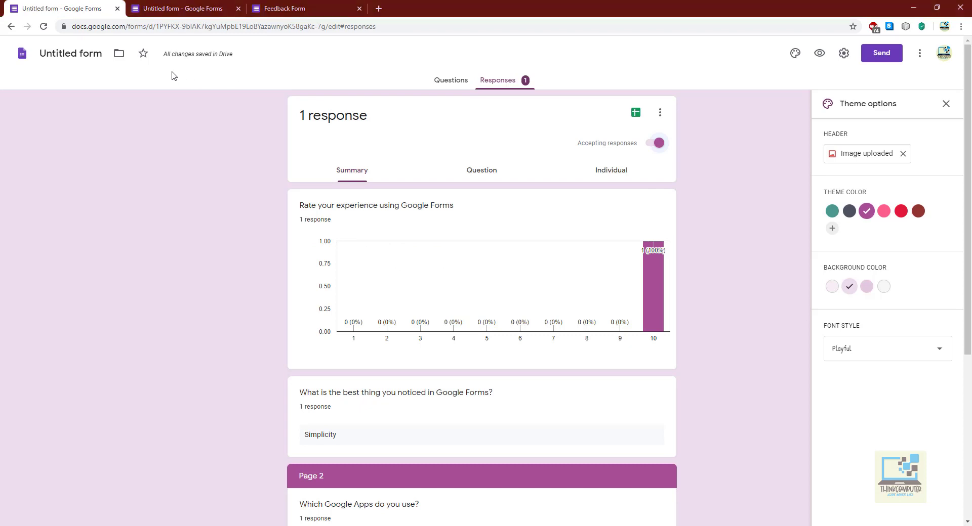
Back in the form editor, name the form file "Feedback Form" after its title and show the questions
left_click(70, 54)
left_click(99, 54)
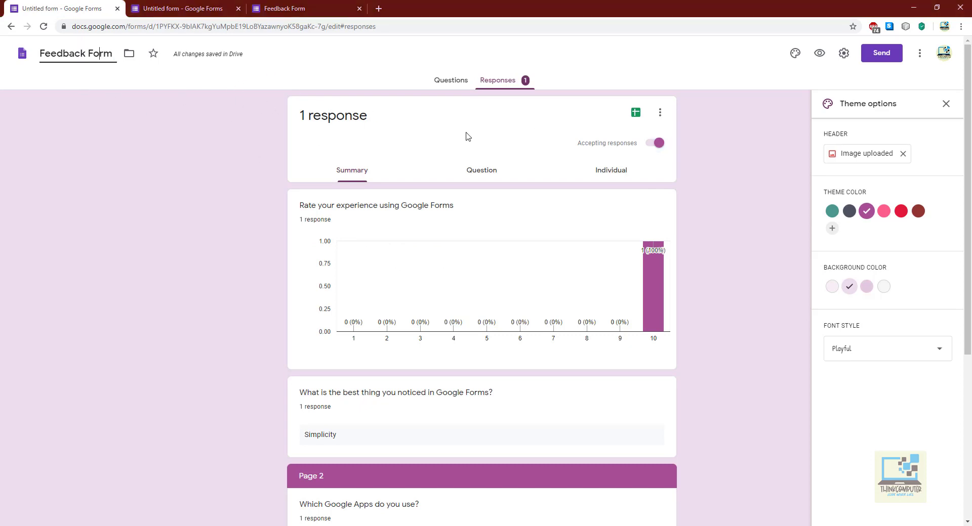
left_click(450, 81)
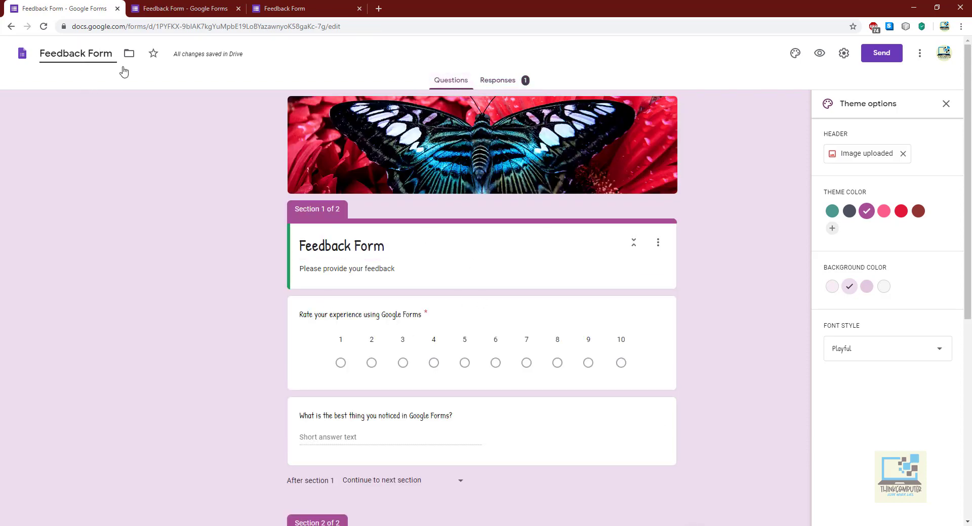
Rename the form file as "Form1"
left_click(85, 66)
left_click_drag(110, 55, 12, 54)
type("Form1")
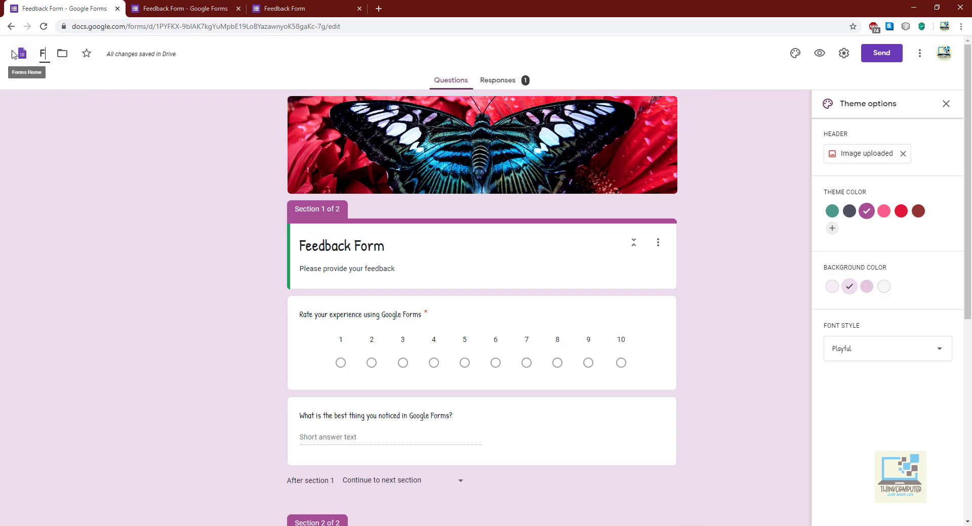
left_click(132, 144)
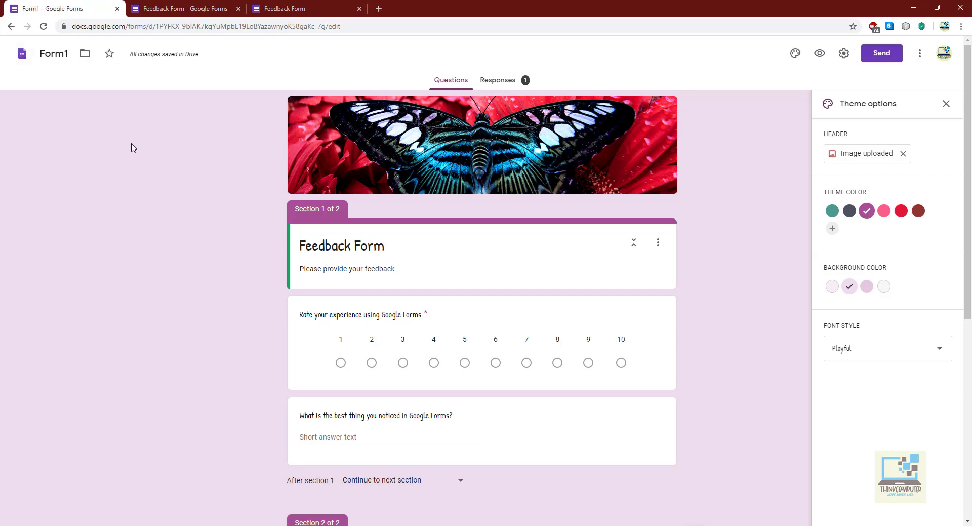
Create a folder named "my forms" in My Drive and move Form1 into it
left_click(85, 56)
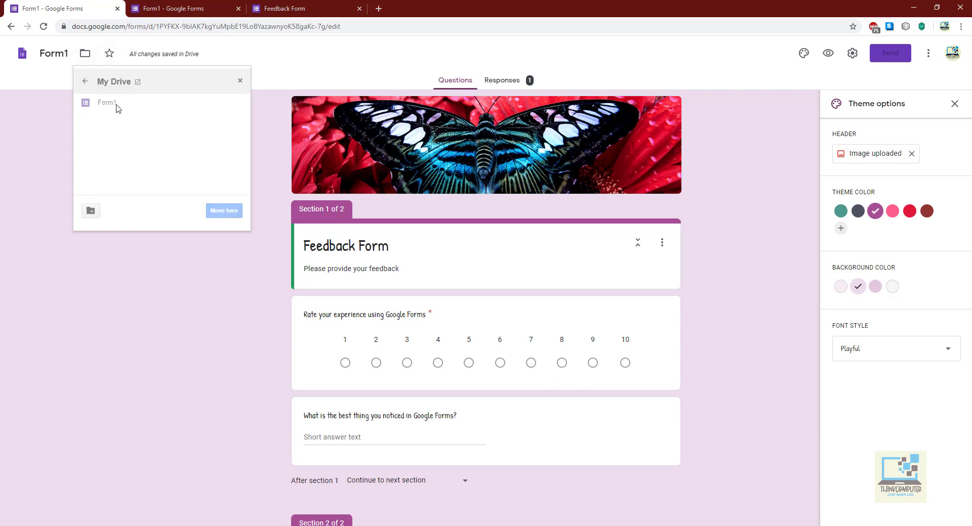
left_click(91, 212)
type("my")
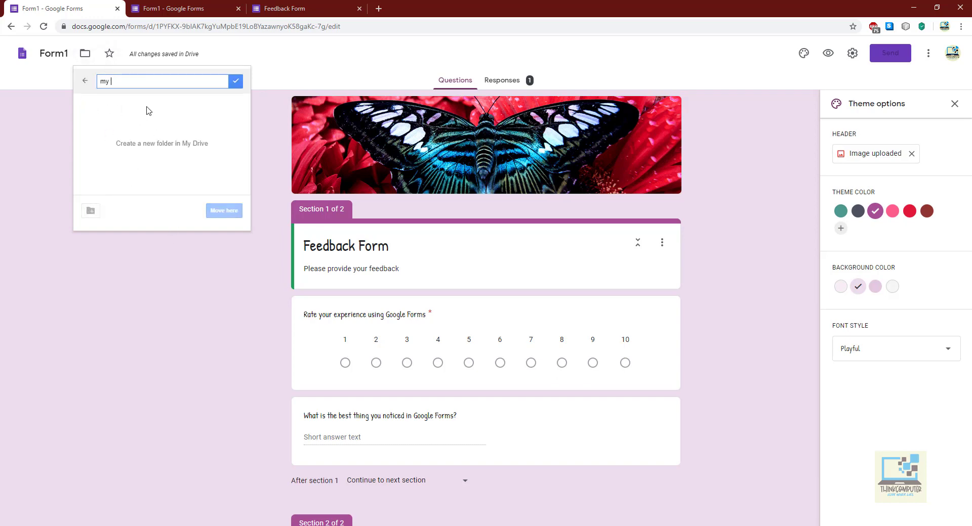
type(" forms")
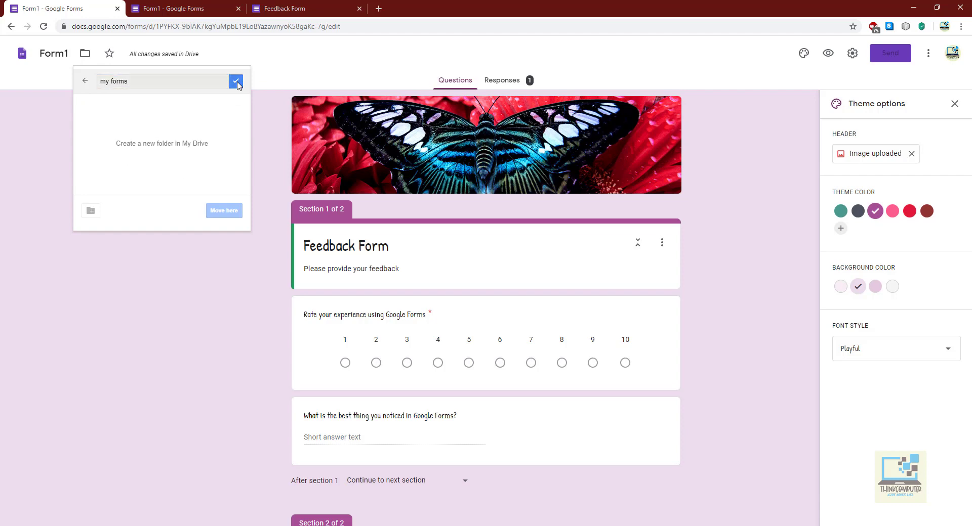
left_click(236, 81)
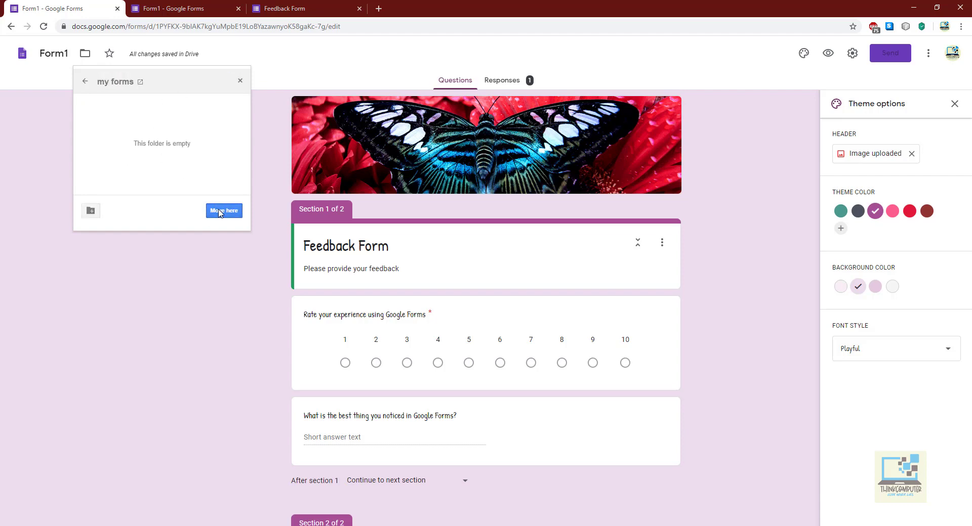
left_click(215, 212)
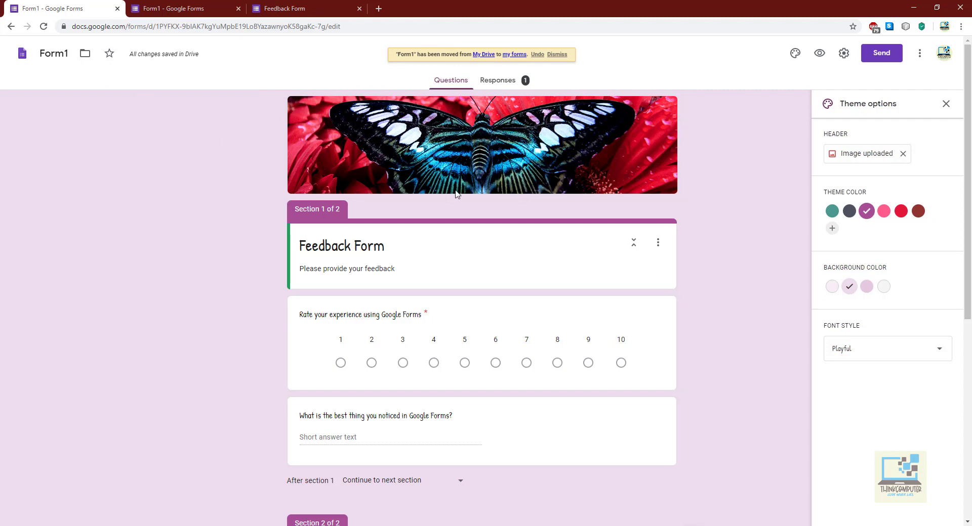
Go to the Forms home page, browse the full template gallery and create a form from the Blank Quiz template
left_click(26, 59)
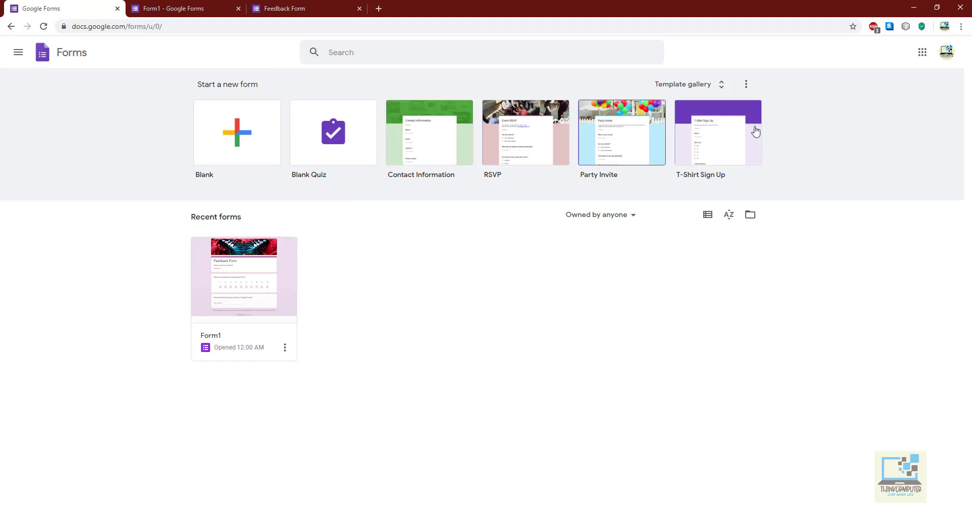
left_click(702, 90)
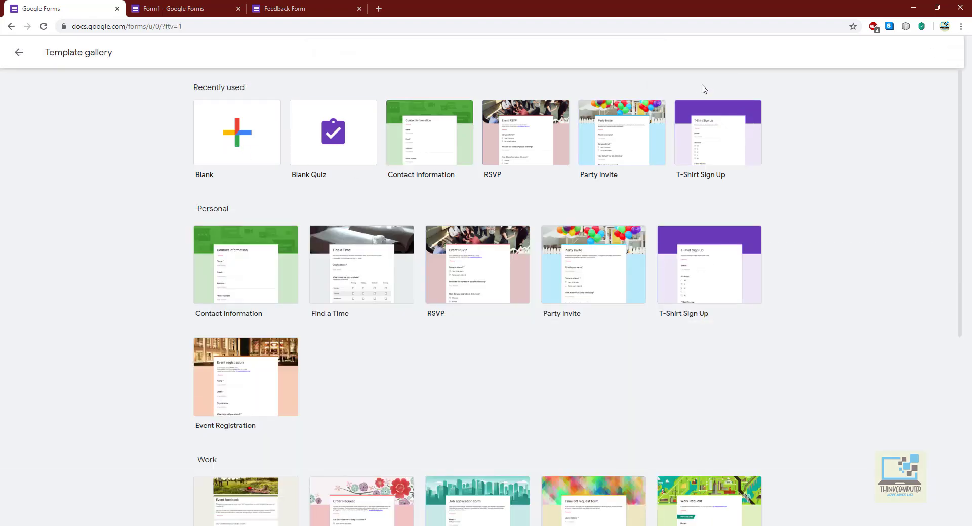
scroll(414, 318, "down", 6)
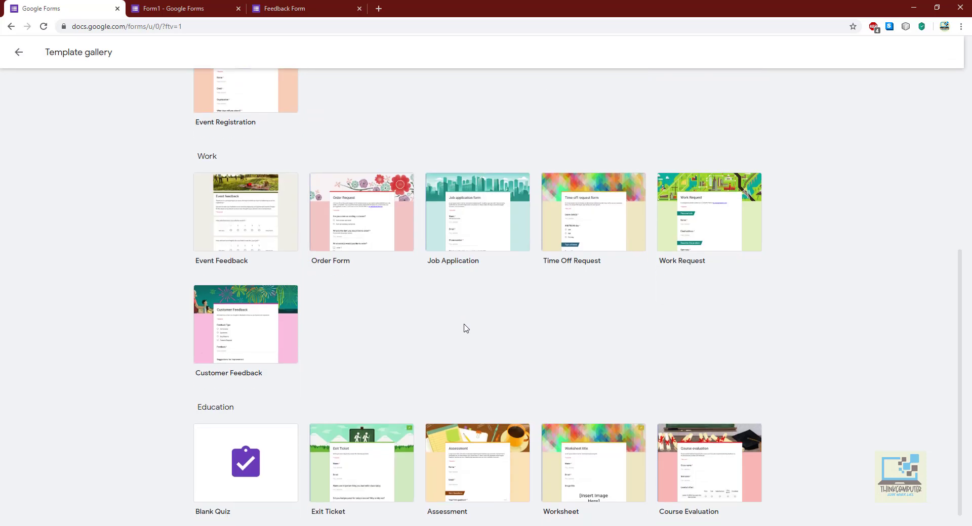
left_click(228, 486)
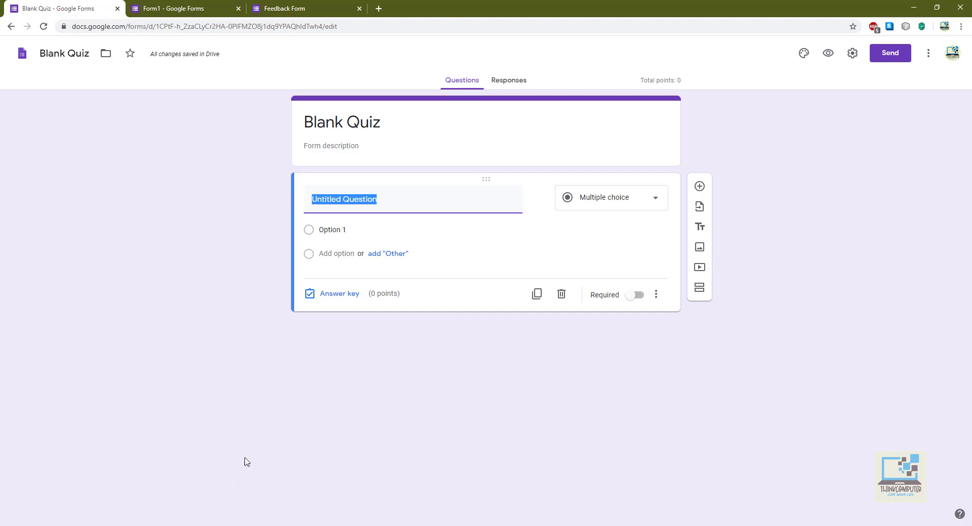
Title the quiz "CTS Quiz" and enter "My quiz" as its description
left_click(336, 122)
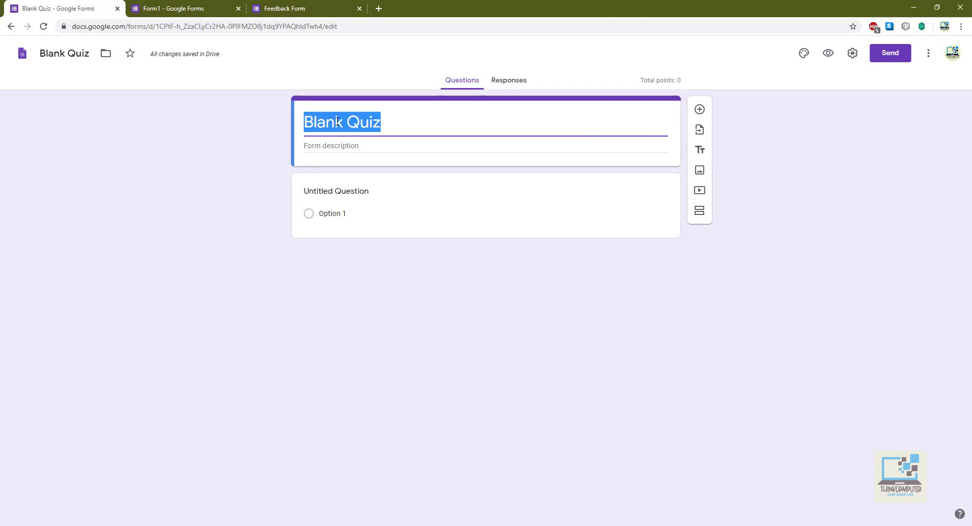
type("CTS ")
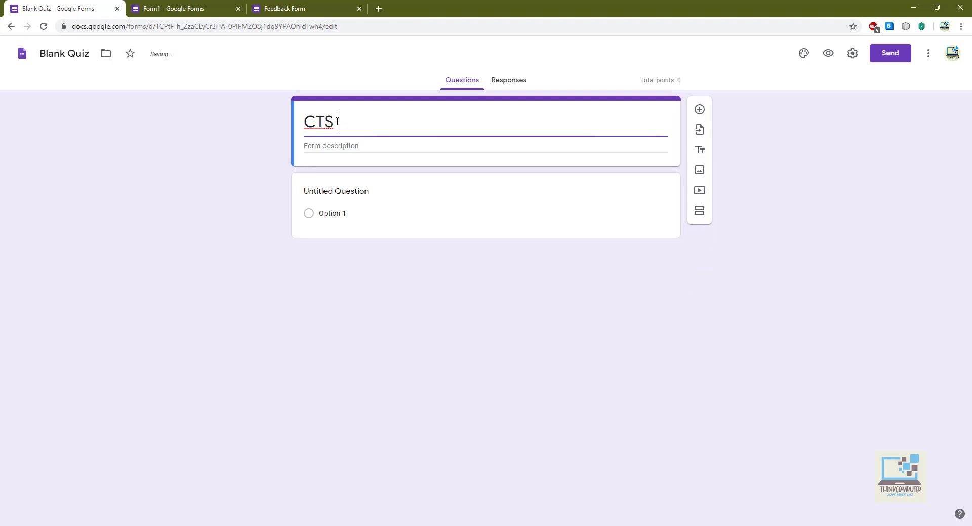
type("Quiz")
left_click(343, 147)
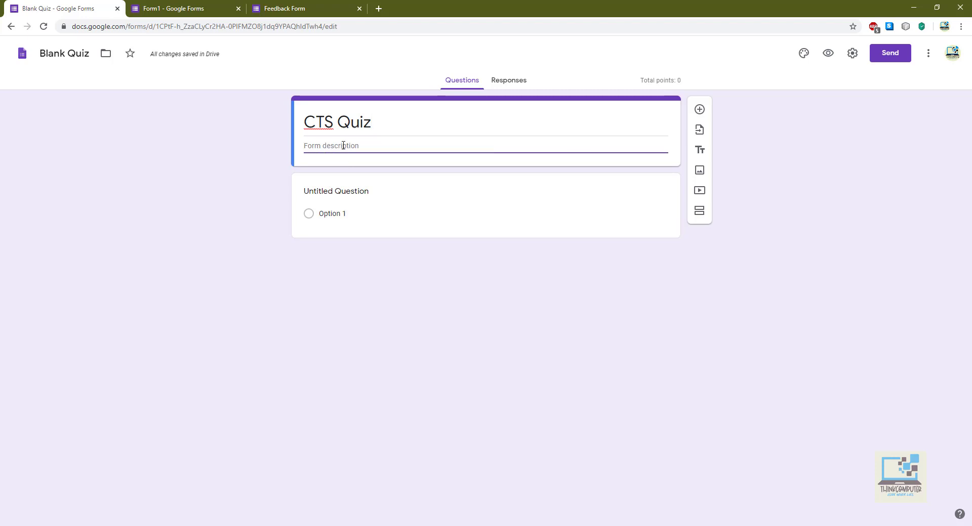
type("My quiz")
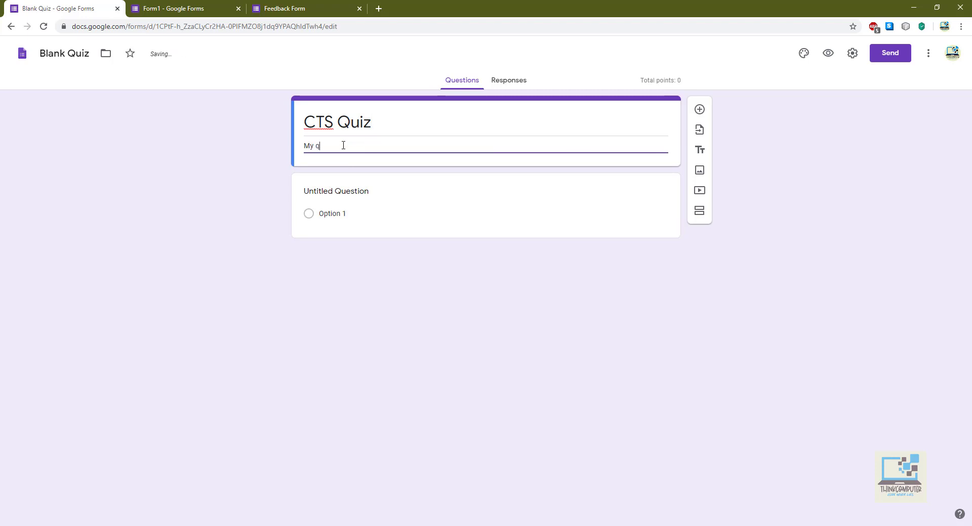
Replace the untitled question's text with "What is the full form of RAM?"
left_click(327, 192)
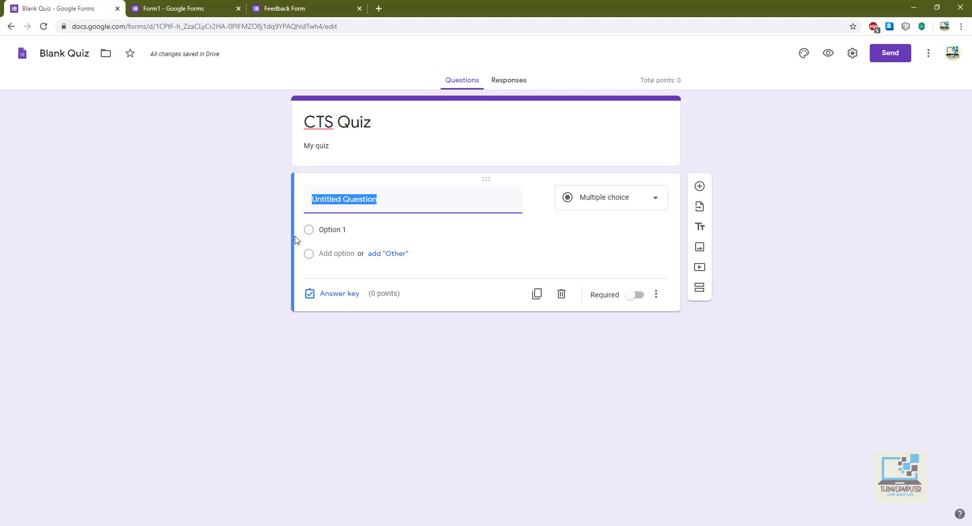
type("What is the ")
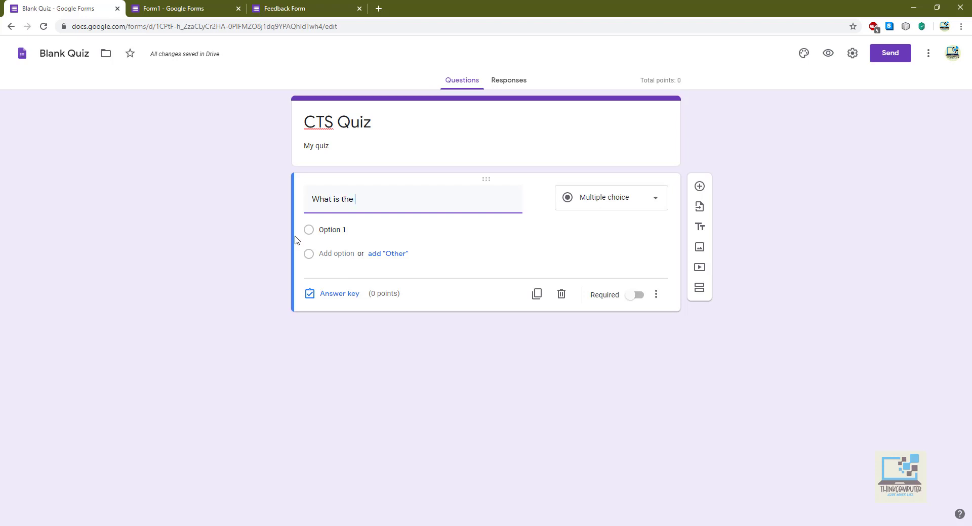
type("full form of R")
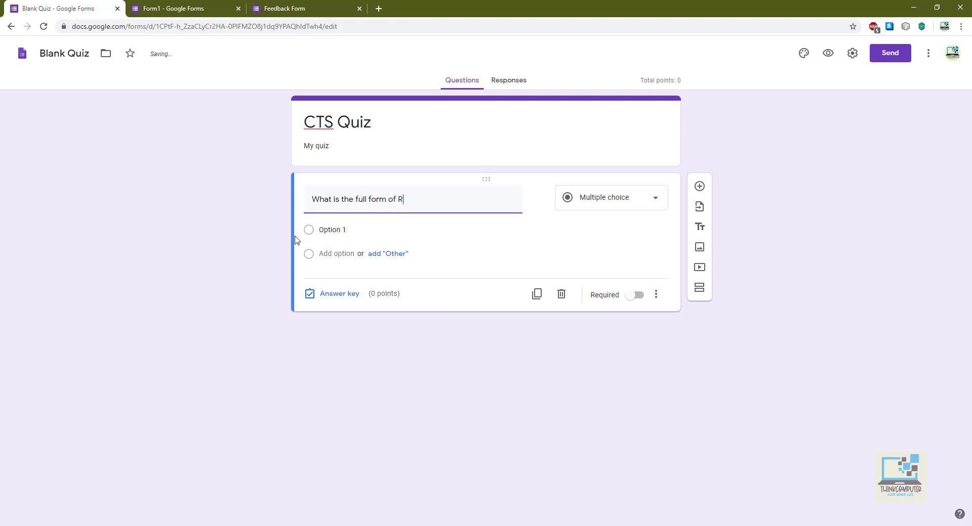
type("AM?")
Enter the RAM question's options "Random Access Memory", "Random Assigned Memory" and "Random Access Module"
left_click(324, 230)
type("Random Access Memory")
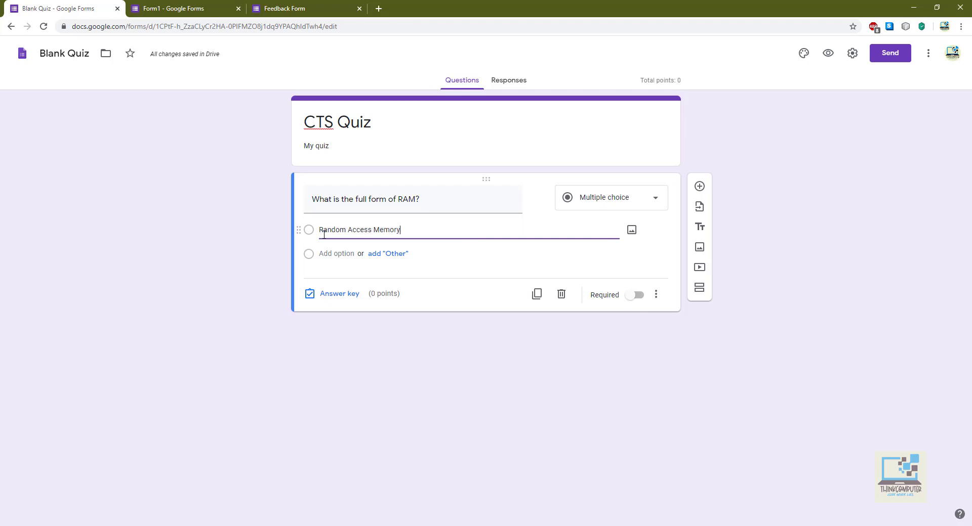
left_click(330, 253)
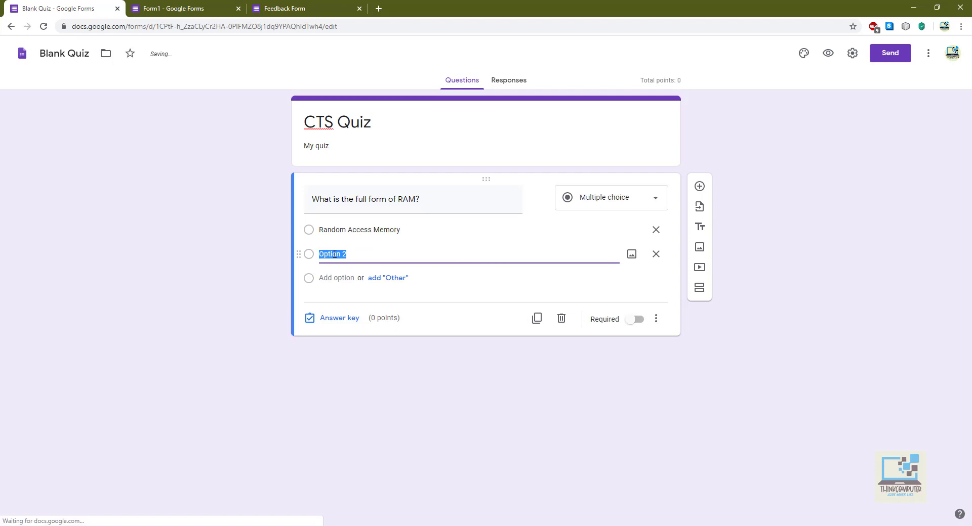
type("Random")
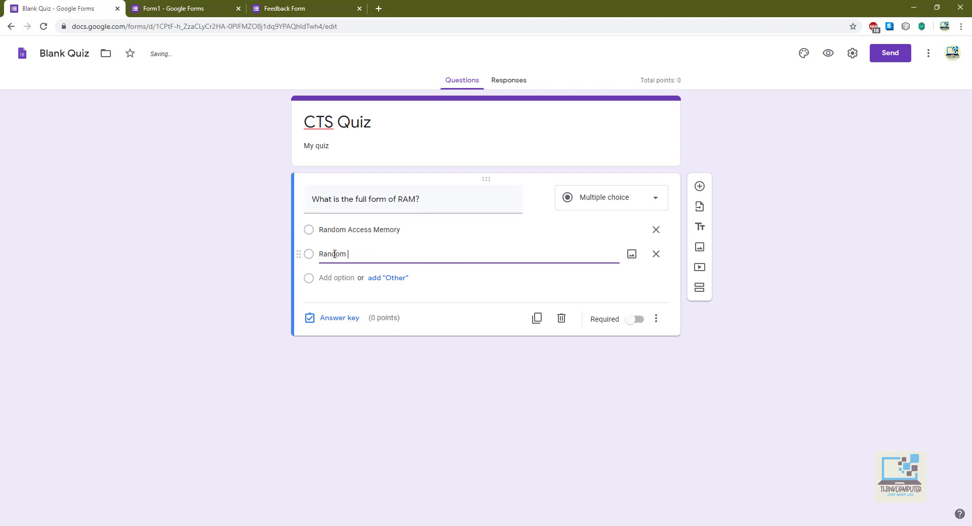
type(" Assigned Meme")
key("BackSpace")
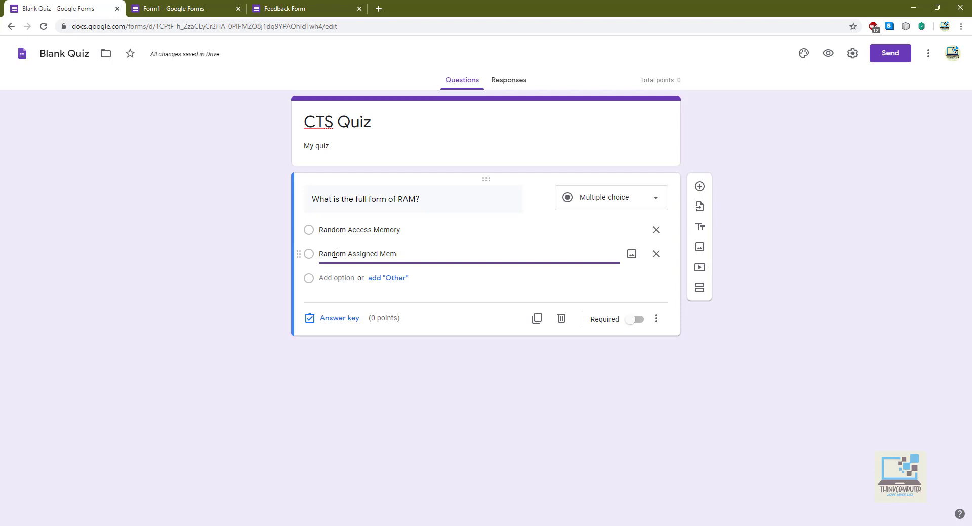
type("ory")
left_click(328, 277)
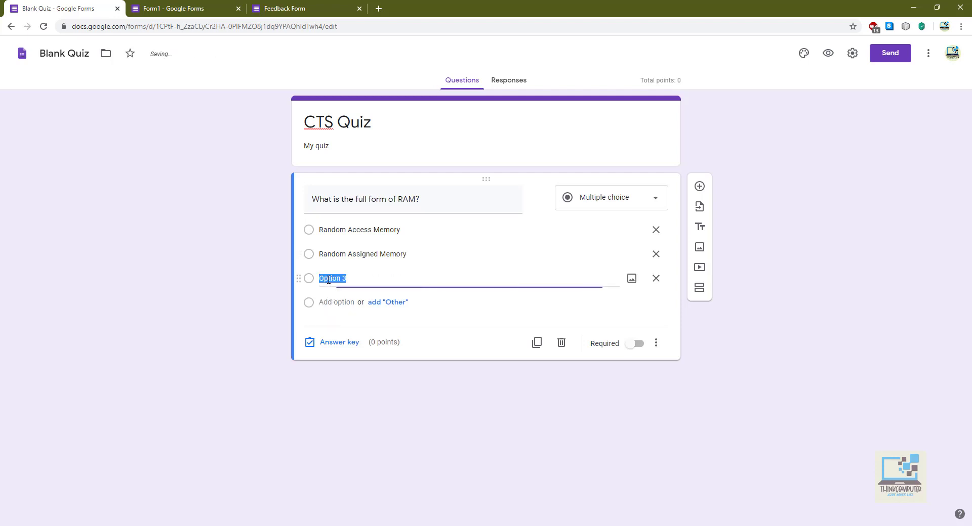
type("Random")
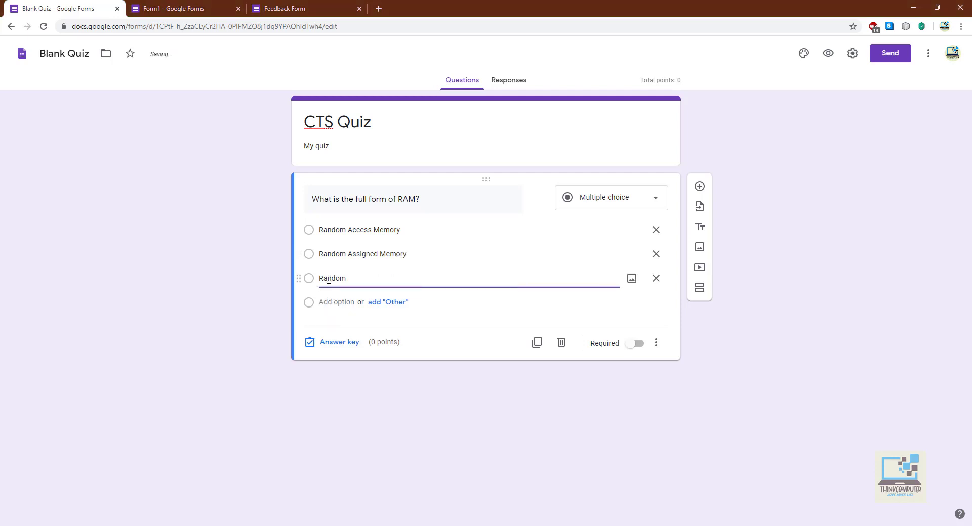
type(" Access Module")
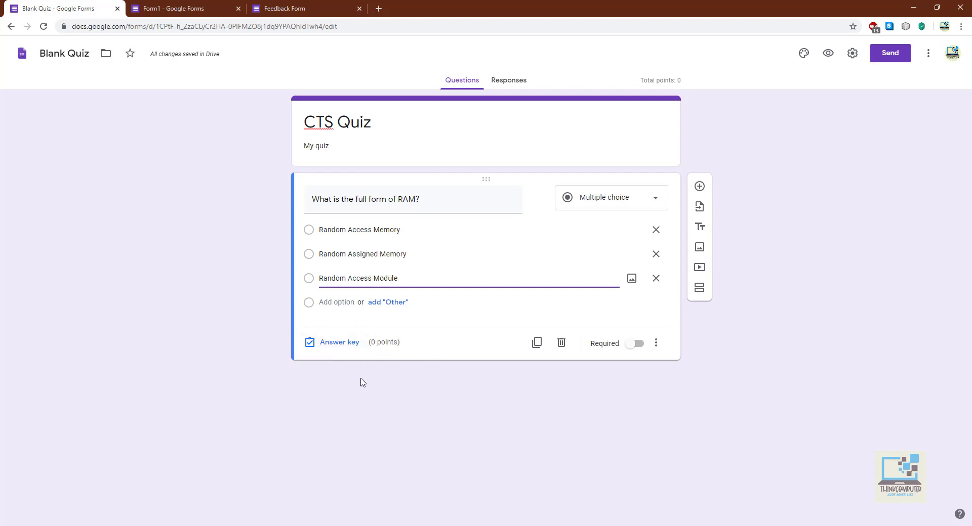
Set "Random Access Memory" as the RAM question's correct answer, worth 10 points, and make the question required
left_click(331, 346)
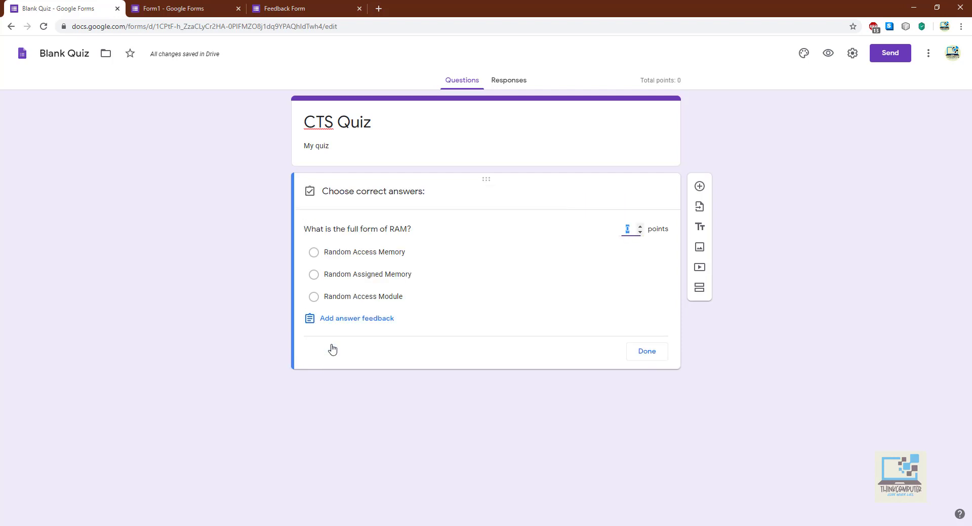
left_click(314, 253)
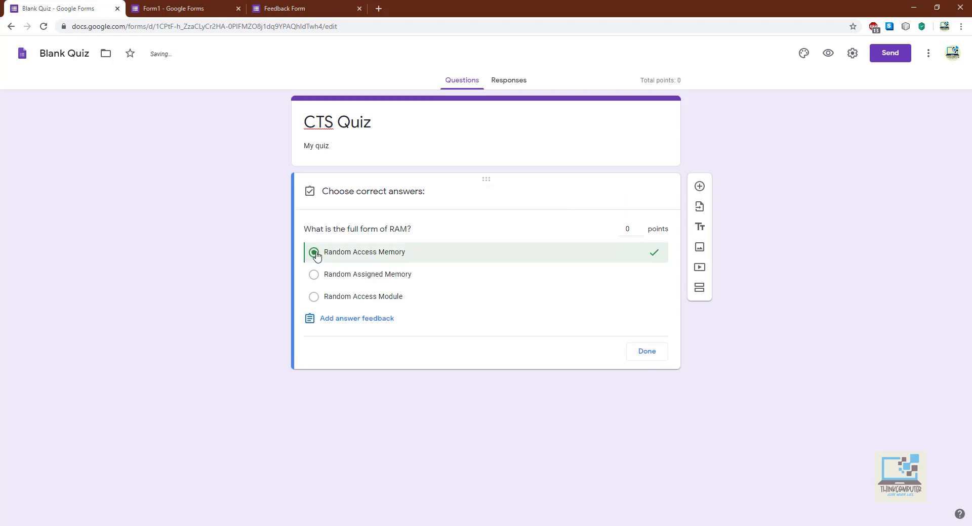
left_click(623, 231)
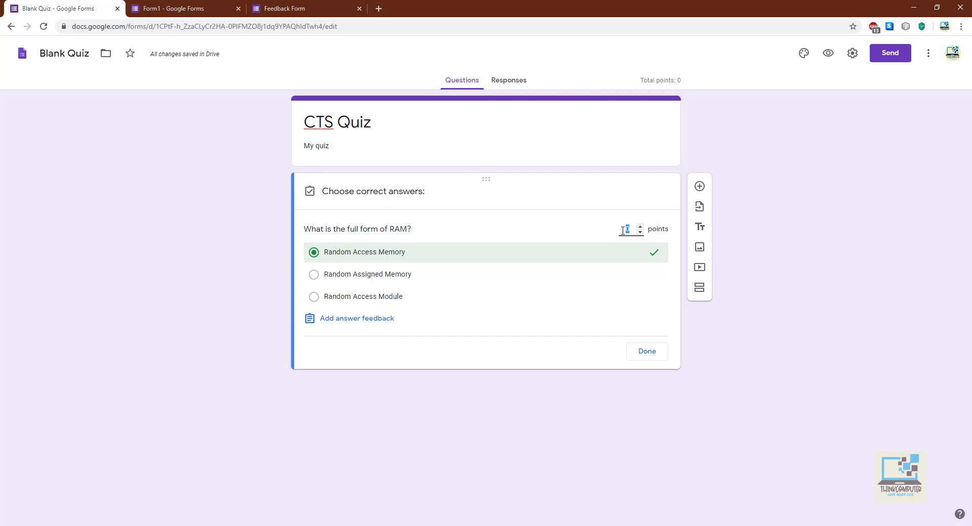
type("10")
left_click(647, 355)
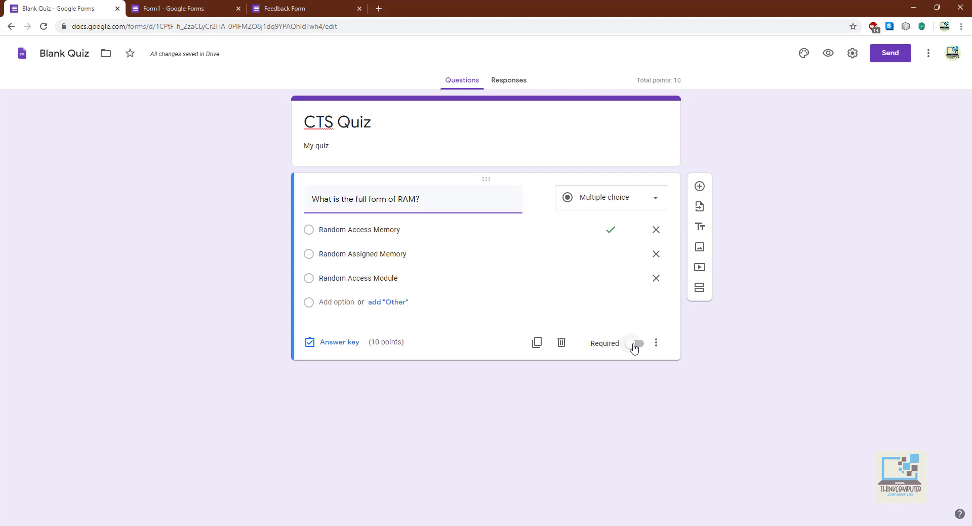
left_click(632, 345)
Add a second multiple-choice question reading "What is the Full form of CPU?"
left_click(702, 186)
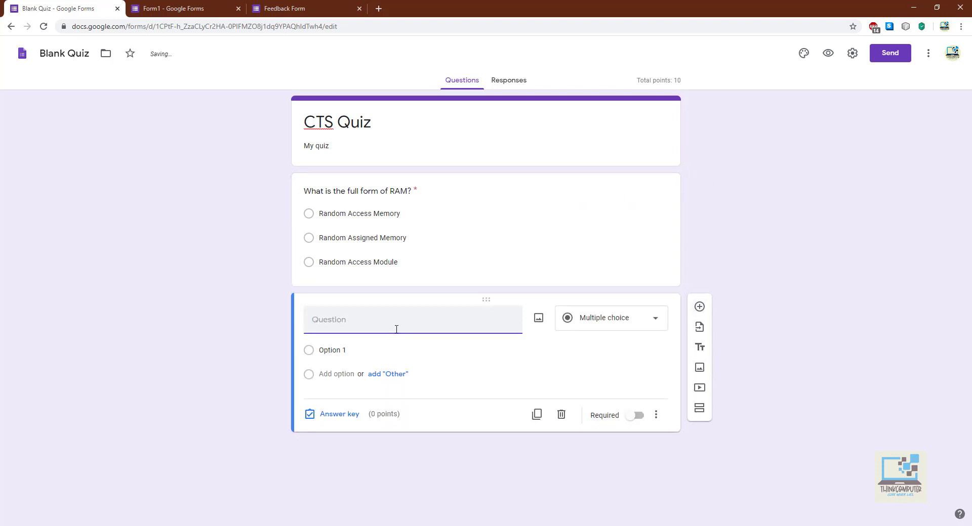
type("What")
key("BackSpace")
key("BackSpace")
type("is the Fu")
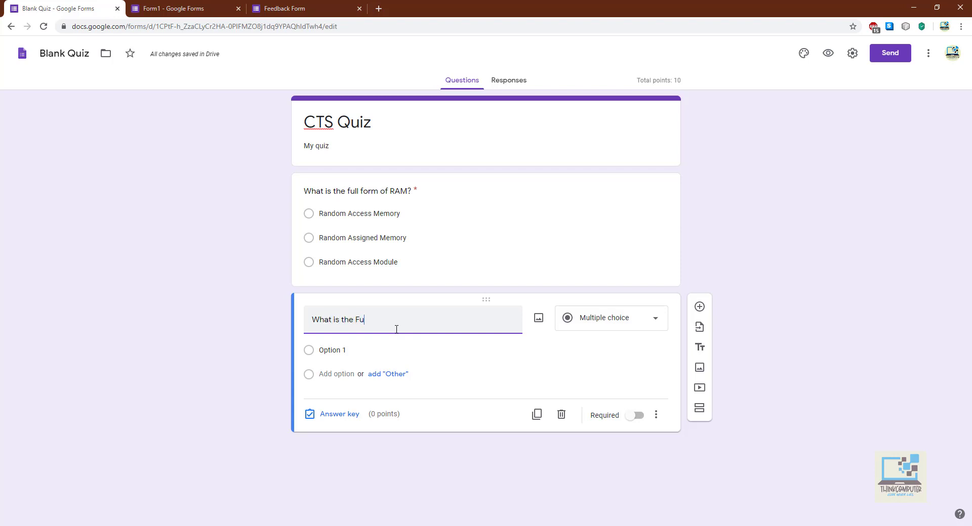
type("ll form of CPU?")
key("Tab")
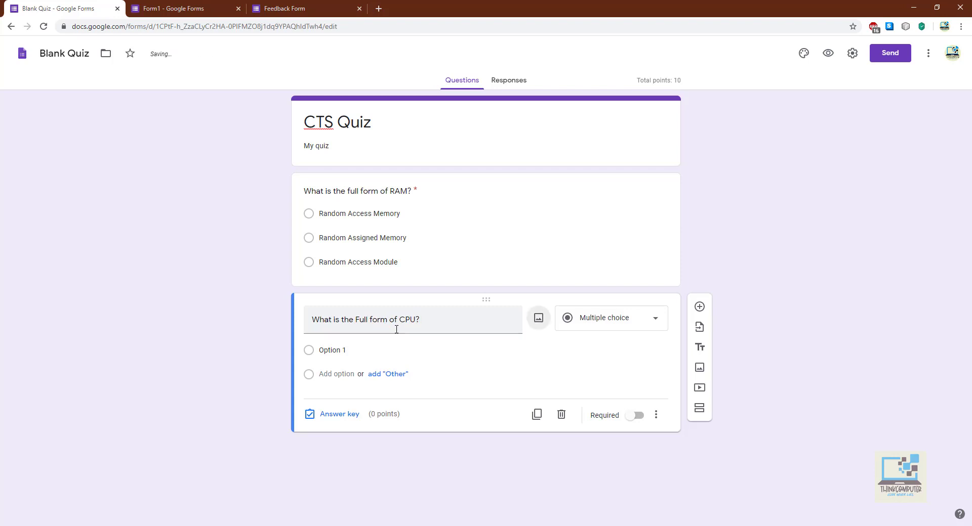
Enter the CPU question's options "Central Programming Unit", "Central Processing Unit", "Center Programmable Unit" and "Central Processing User"
left_click(344, 350)
type("Ce")
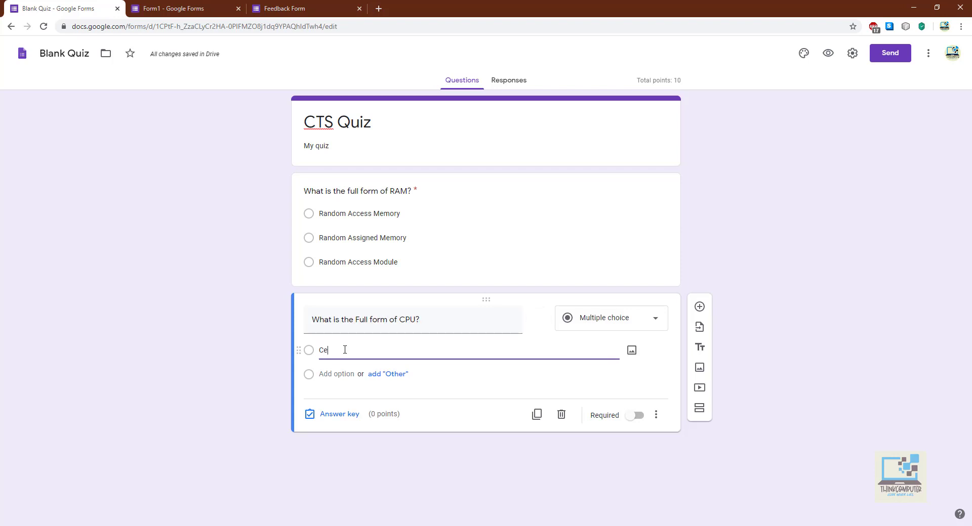
type("ntral Programming Unit")
left_click(340, 374)
type("Cen")
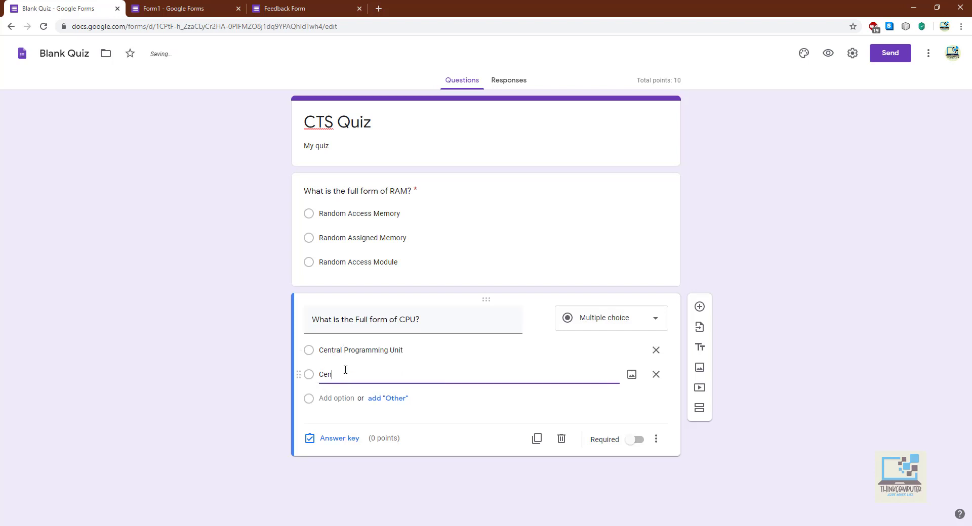
type("tral Proce")
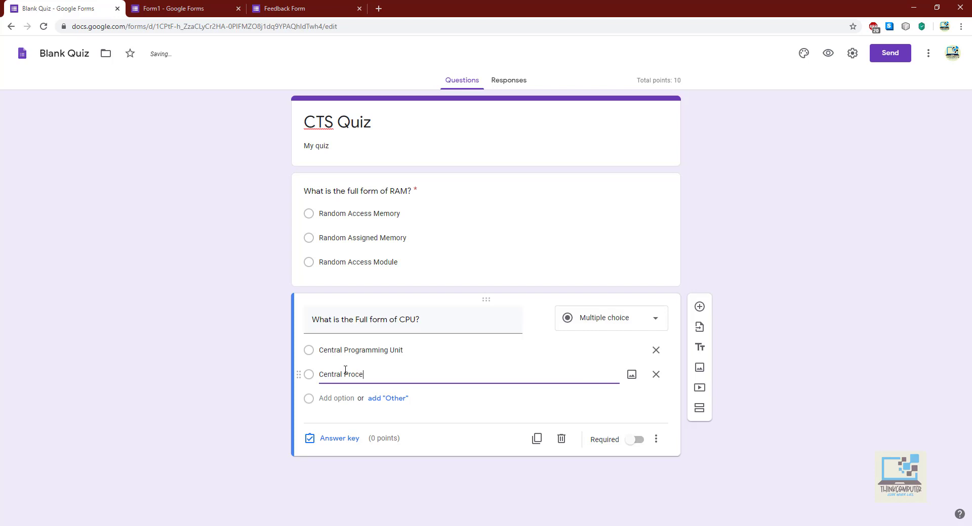
type("ssing Unit")
left_click(332, 398)
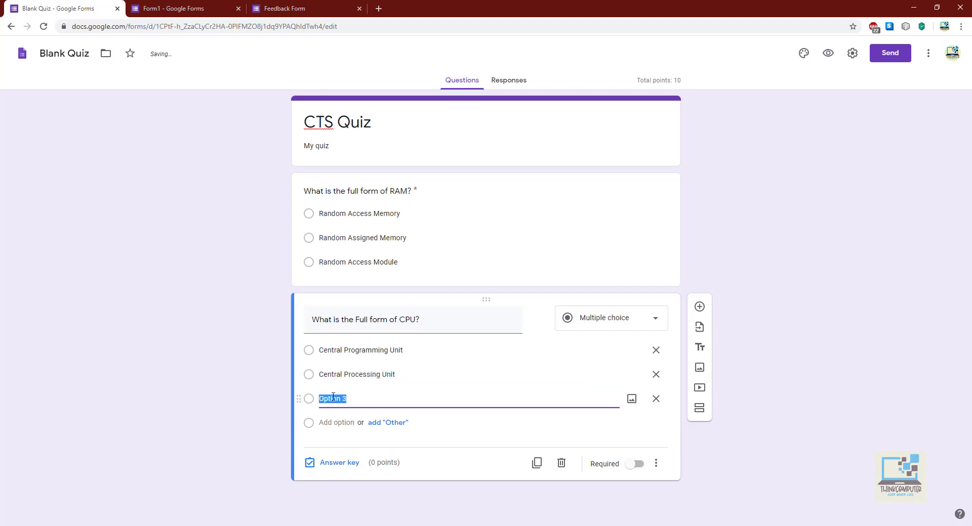
type("Center Programmable Unit")
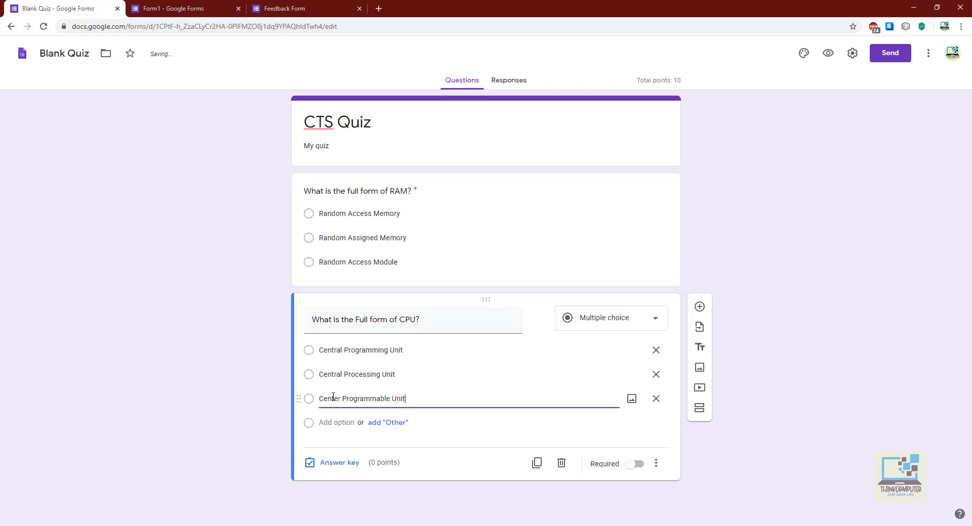
left_click(339, 424)
type("Ce")
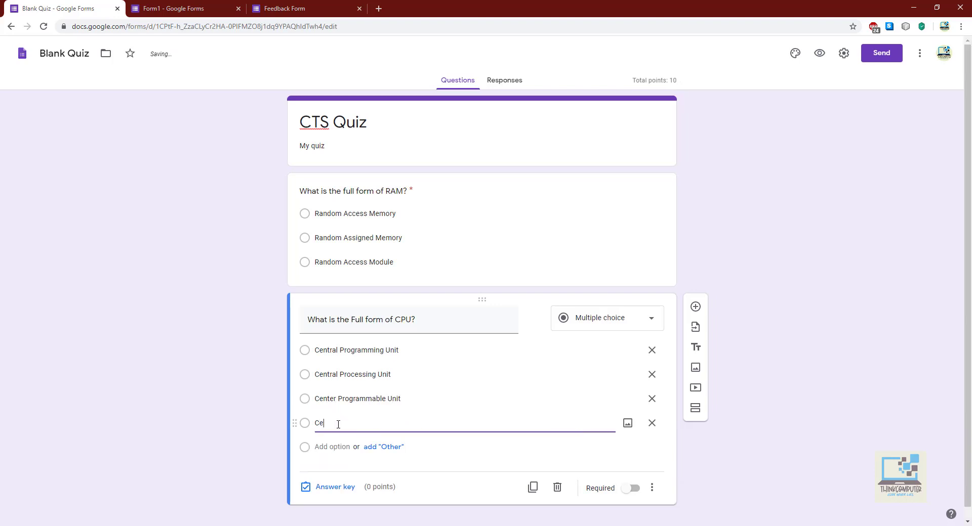
type("ntral")
type("g User")
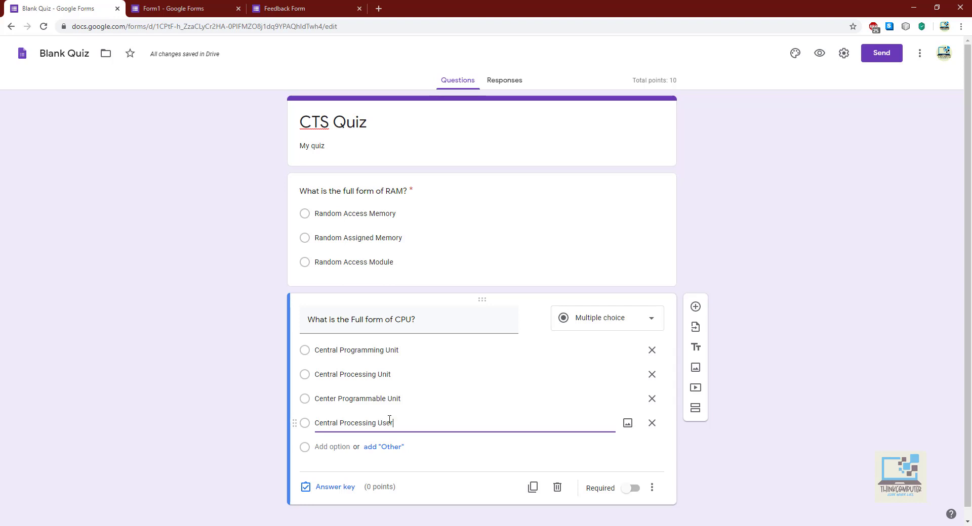
Set "Central Processing Unit" as the CPU question's correct answer, worth 5 points
left_click(324, 486)
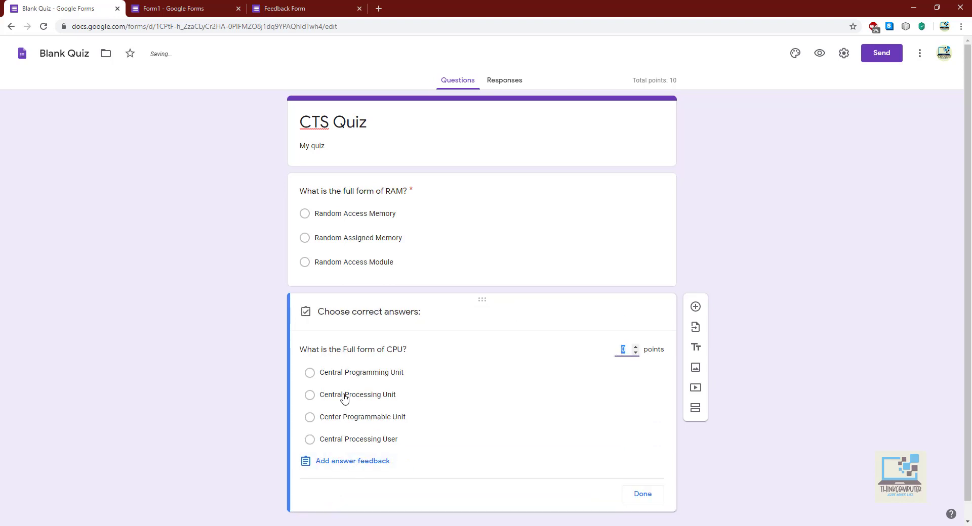
left_click(311, 398)
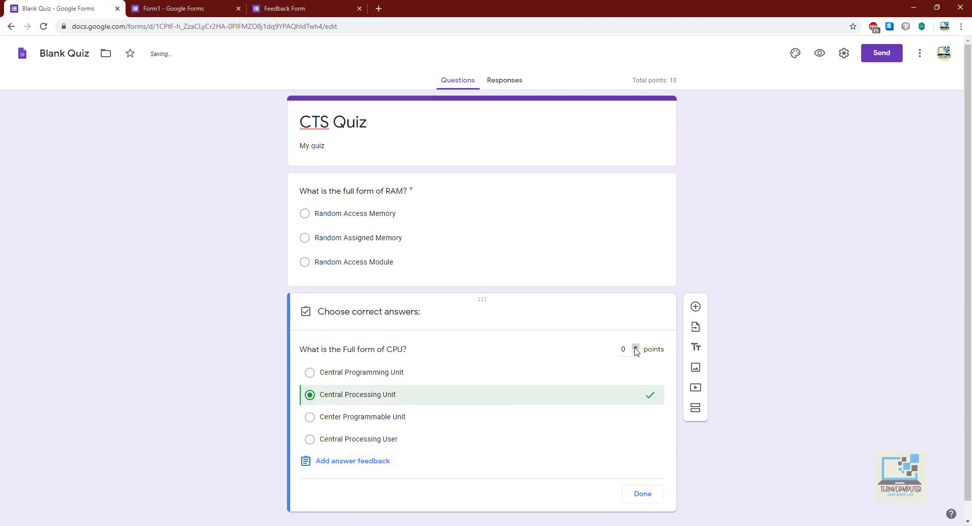
left_click(623, 349)
scroll(607, 410, "down", 1)
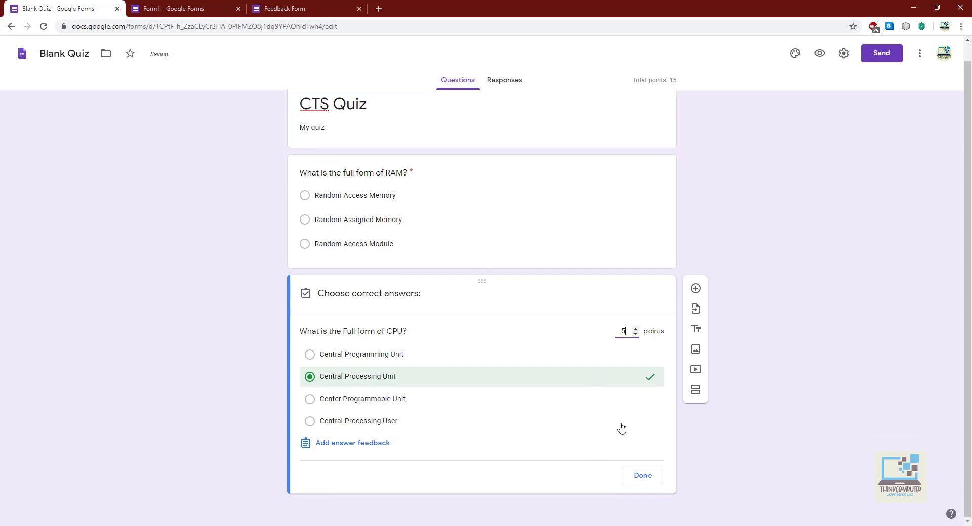
left_click(643, 484)
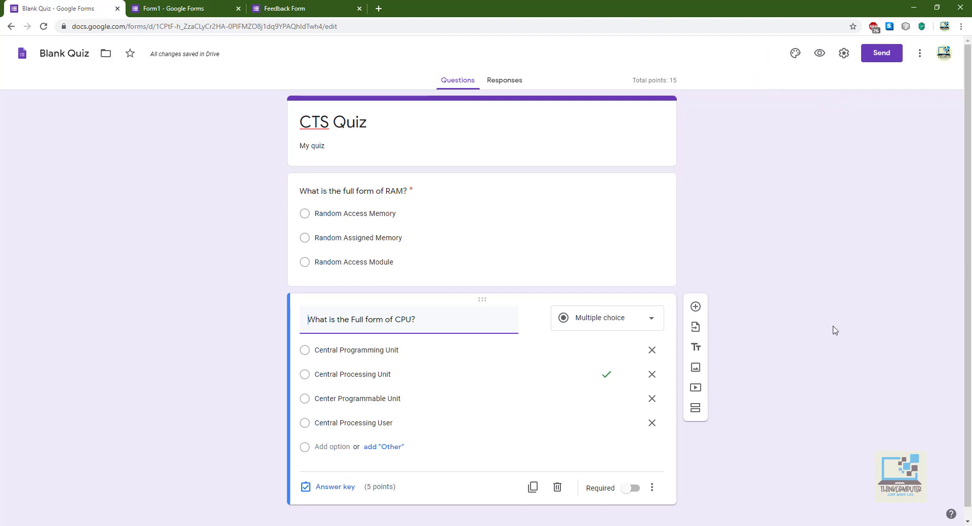
Turn on the progress bar and shuffled question order, check the quiz grading options and save the settings
left_click(845, 54)
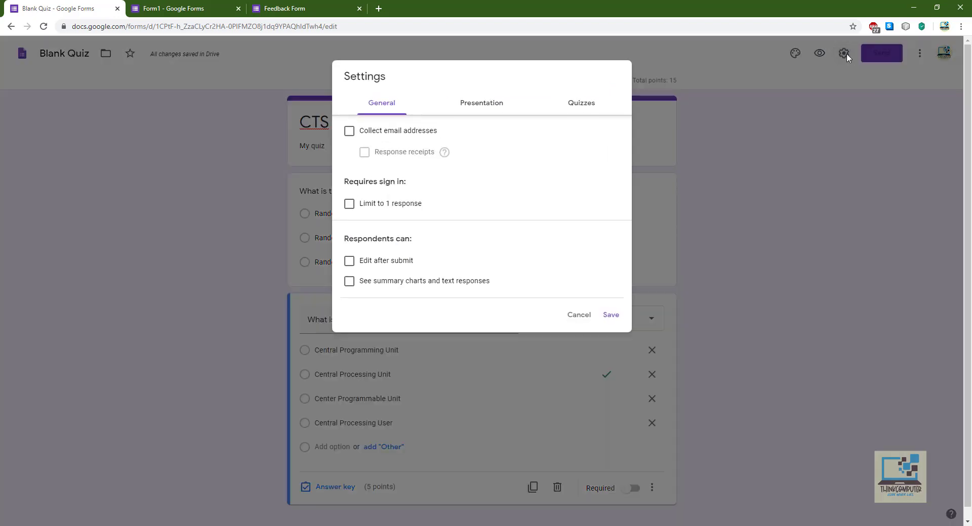
left_click(489, 104)
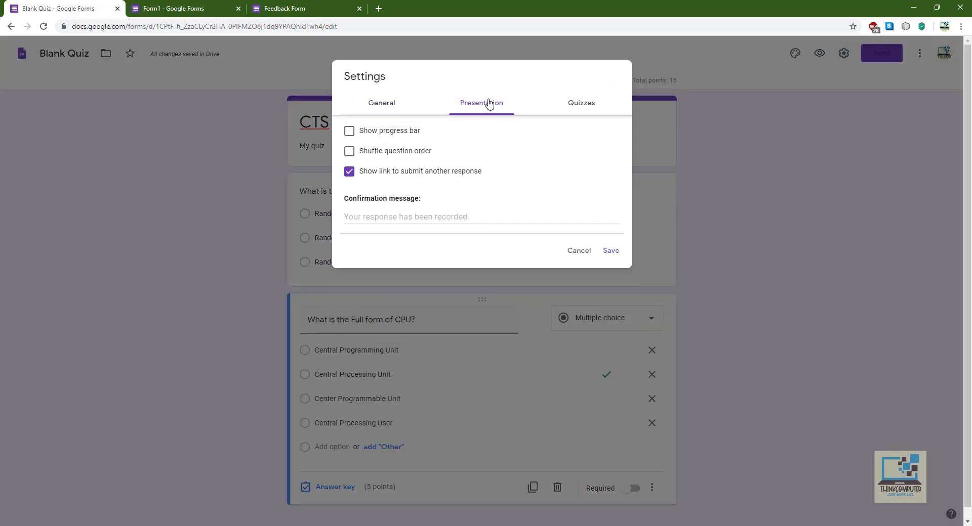
left_click(349, 133)
left_click(350, 151)
left_click(571, 103)
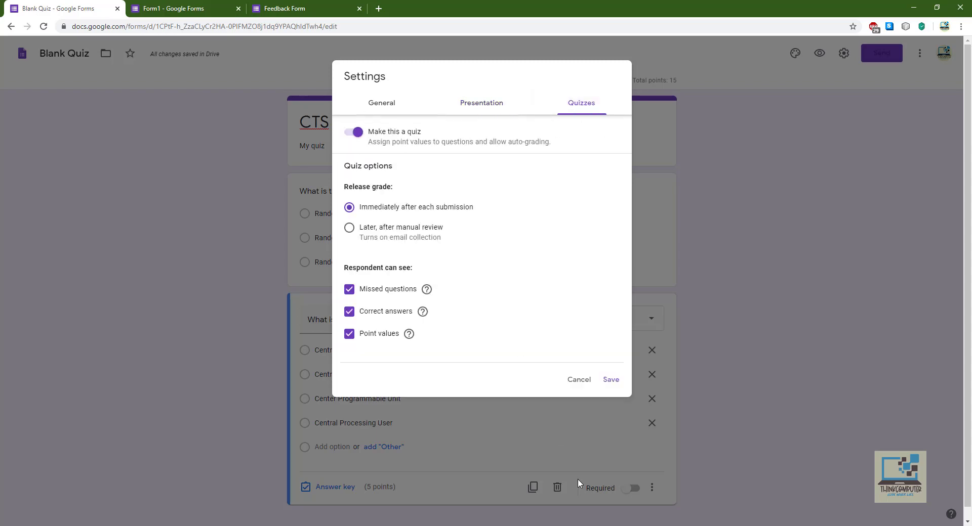
left_click(613, 380)
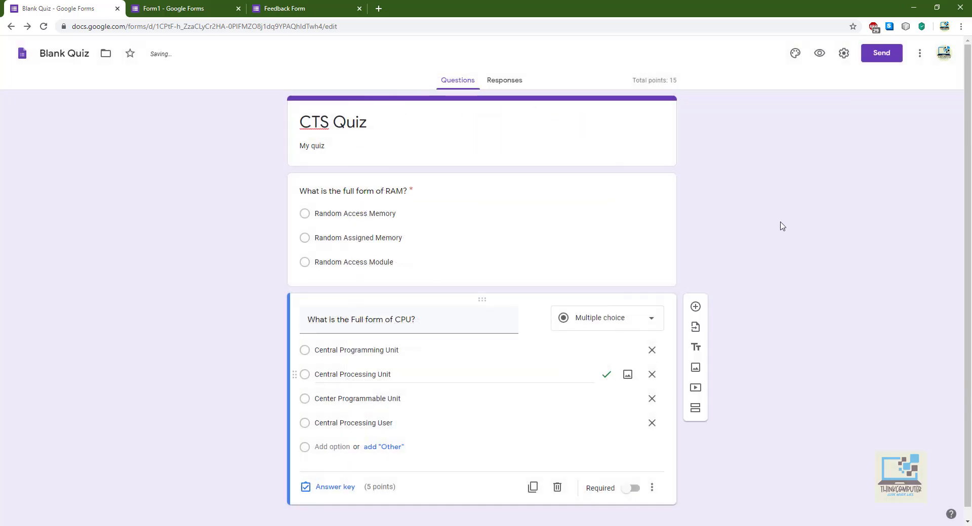
Copy the quiz's full shareable link from the sending options
left_click(883, 59)
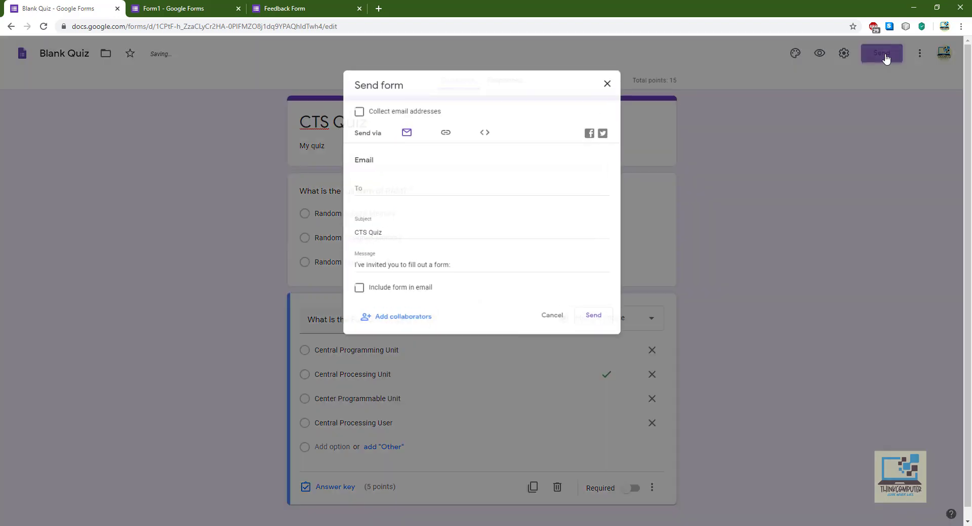
left_click(441, 130)
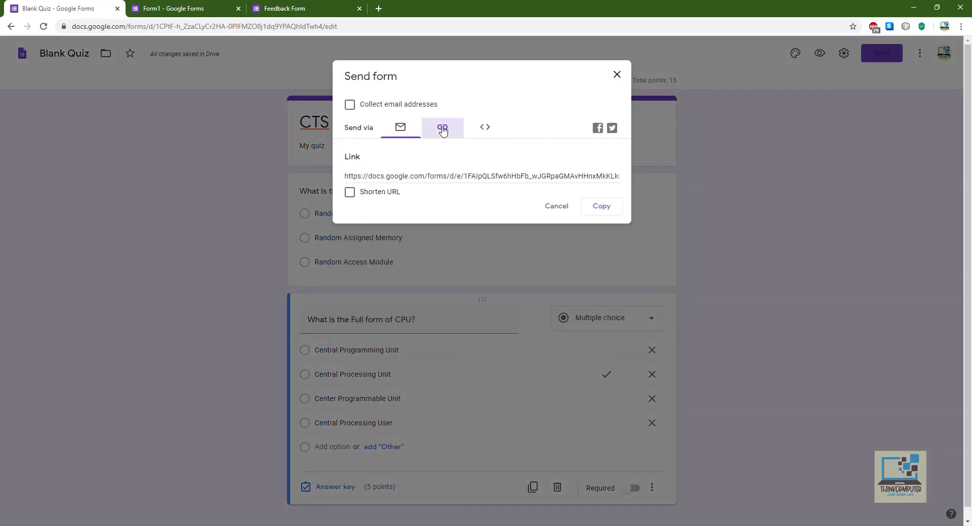
left_click(408, 173)
right_click(409, 173)
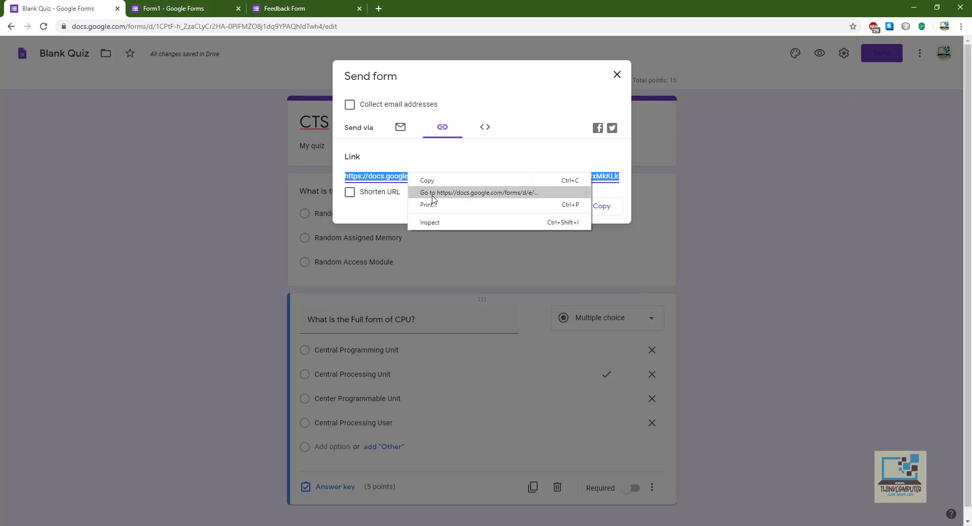
left_click(427, 181)
Close the Feedback Form and Form1 pages and open the copied quiz link in a new tab
left_click(359, 9)
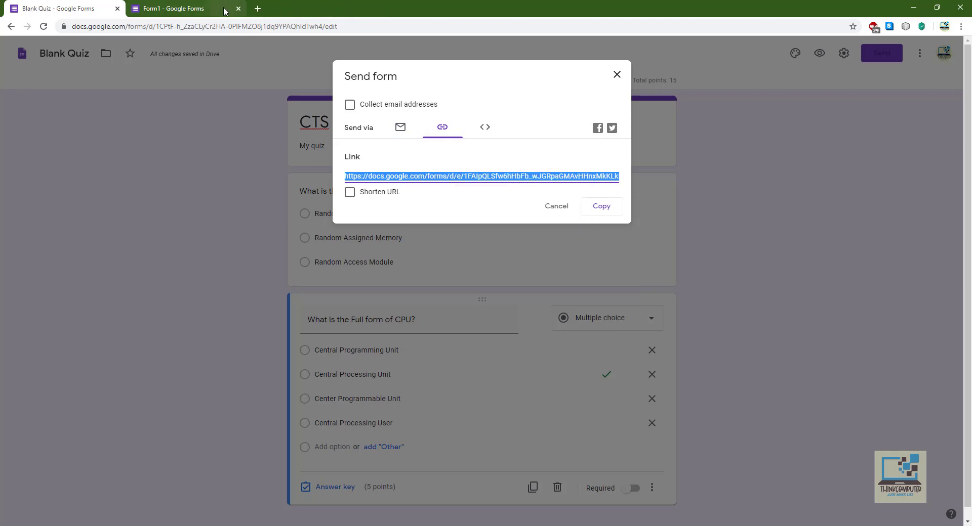
left_click(238, 8)
left_click(136, 9)
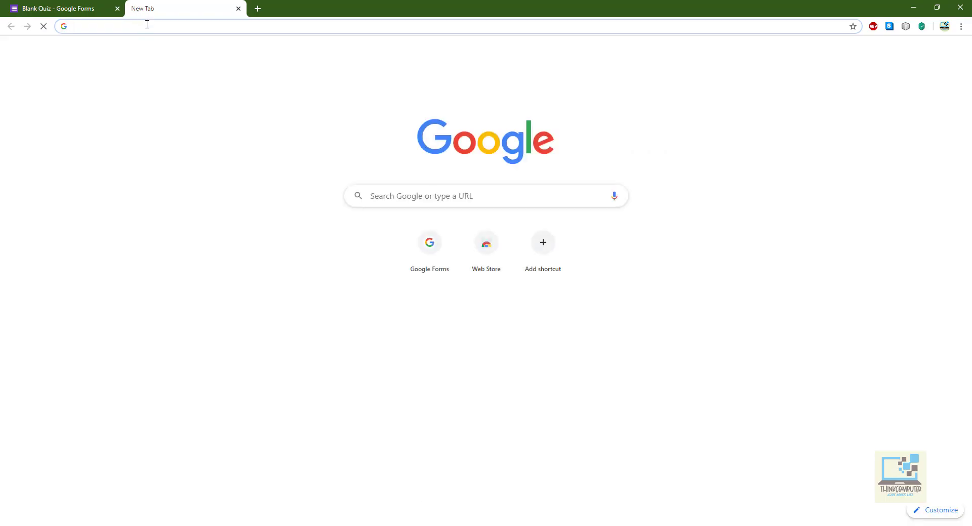
key("ctrl+v")
key("Return")
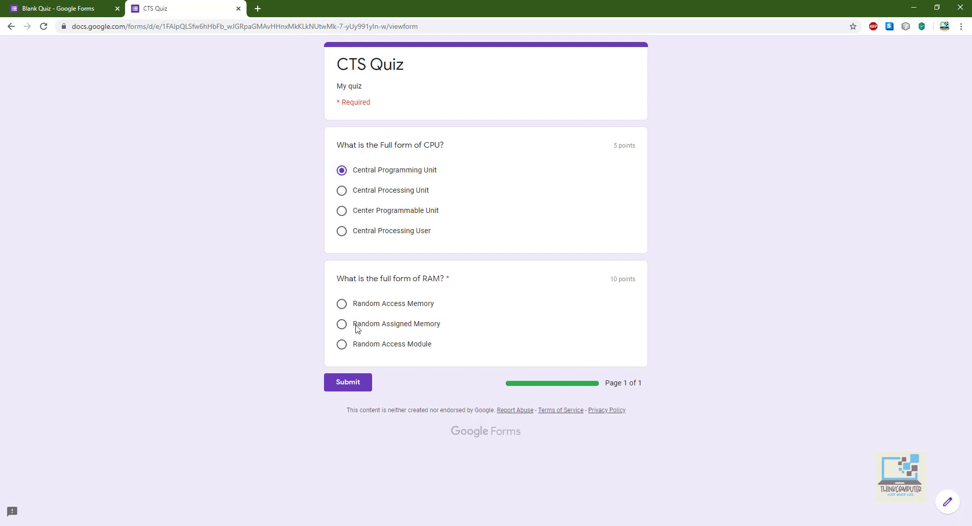
Submit the quiz with "Central Programming Unit" for CPU and "Random Access Module" for RAM, and view the score
left_click(343, 345)
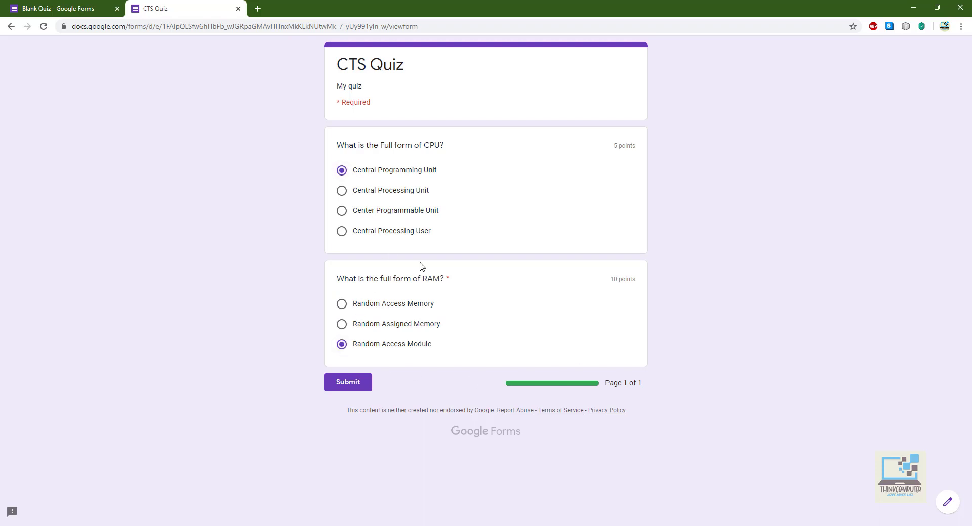
left_click(346, 384)
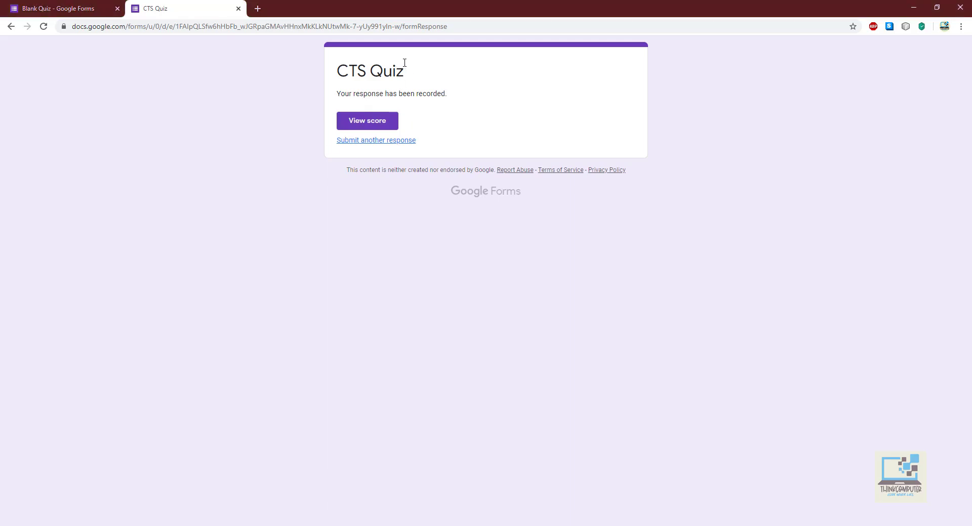
left_click(395, 128)
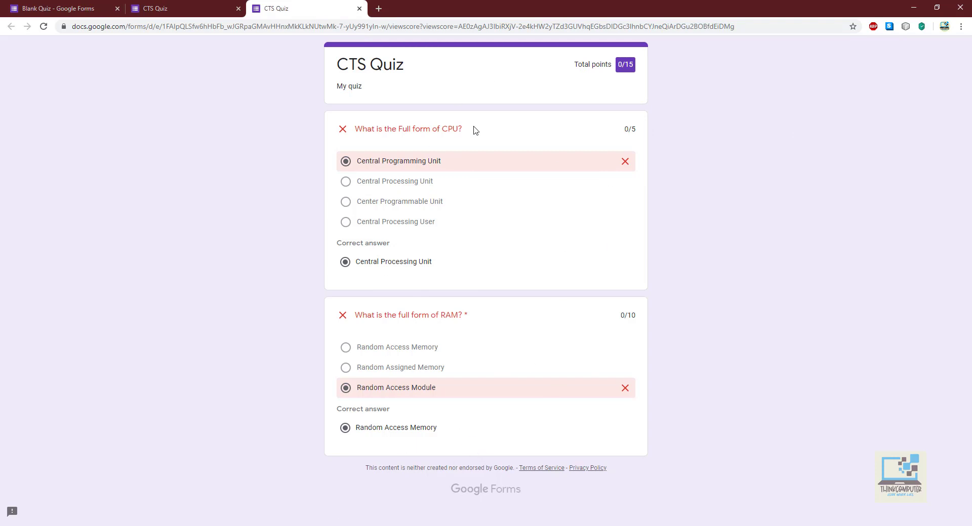
Return to the quiz editor and examine the response summary's insights, frequently missed questions and per-question answer charts
left_click(30, 5)
left_click(620, 74)
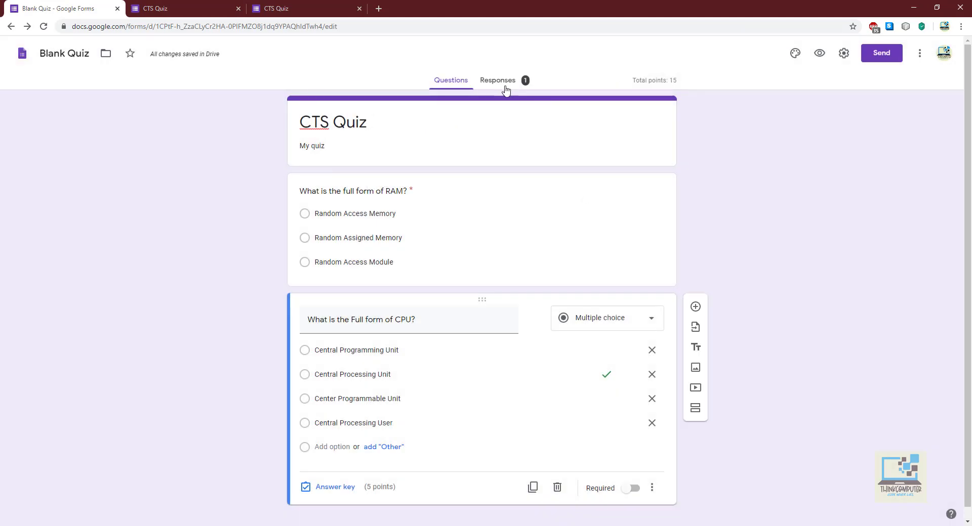
left_click(504, 81)
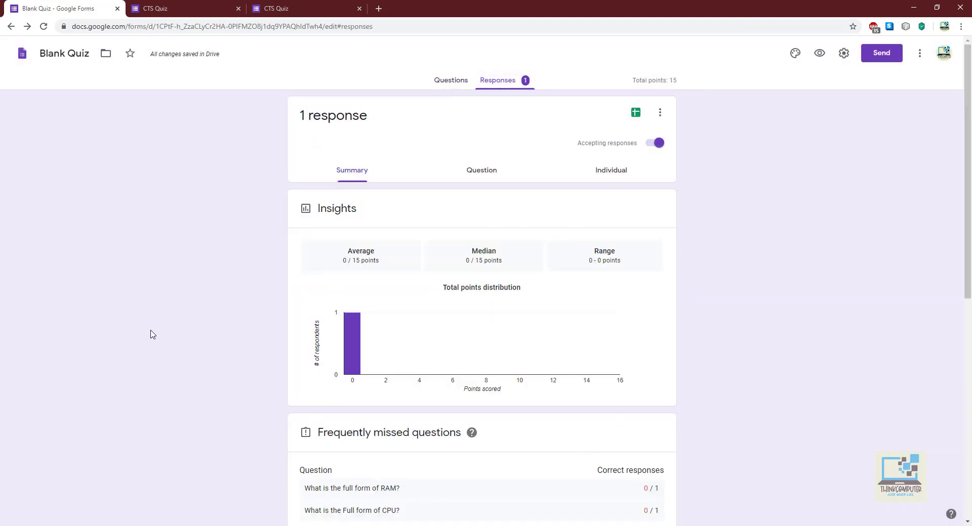
scroll(481, 408, "down", 3)
scroll(600, 462, "up", 3)
scroll(581, 360, "down", 4)
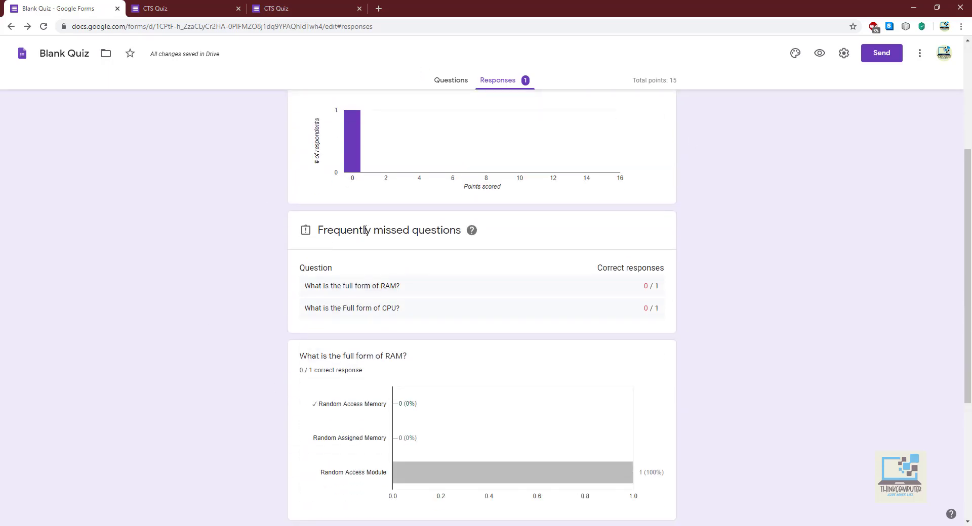
scroll(703, 385, "down", 4)
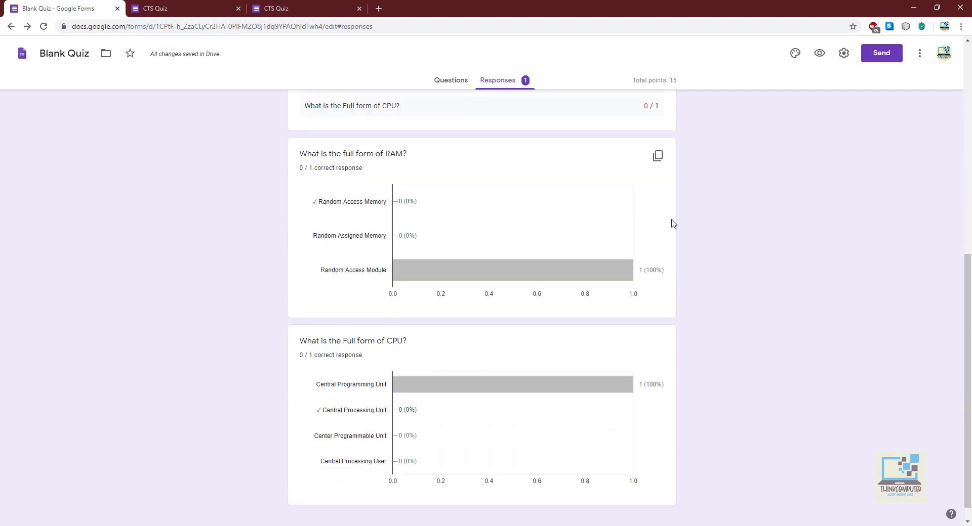
scroll(754, 400, "up", 10)
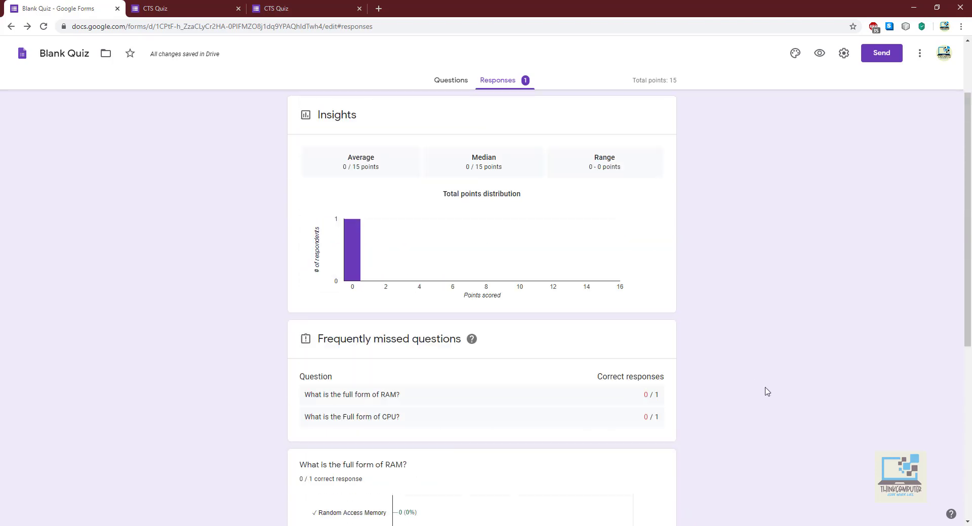